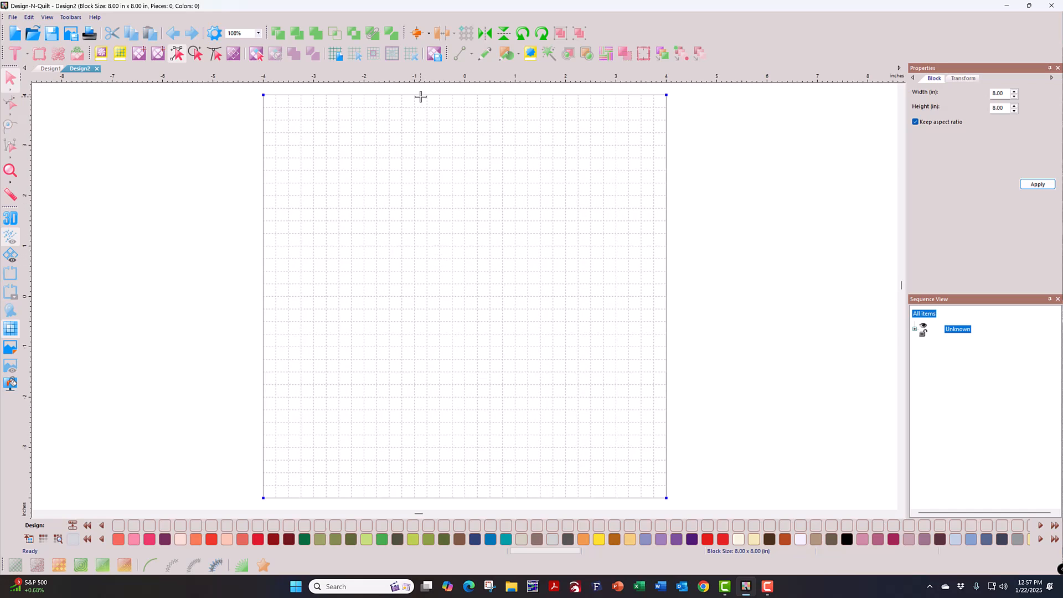
Step: With snap to grid off, draw a diagonal line between the block's upper-right and lower-left corners and a line from the bottom edge to that diagonal
right_click(441, 78)
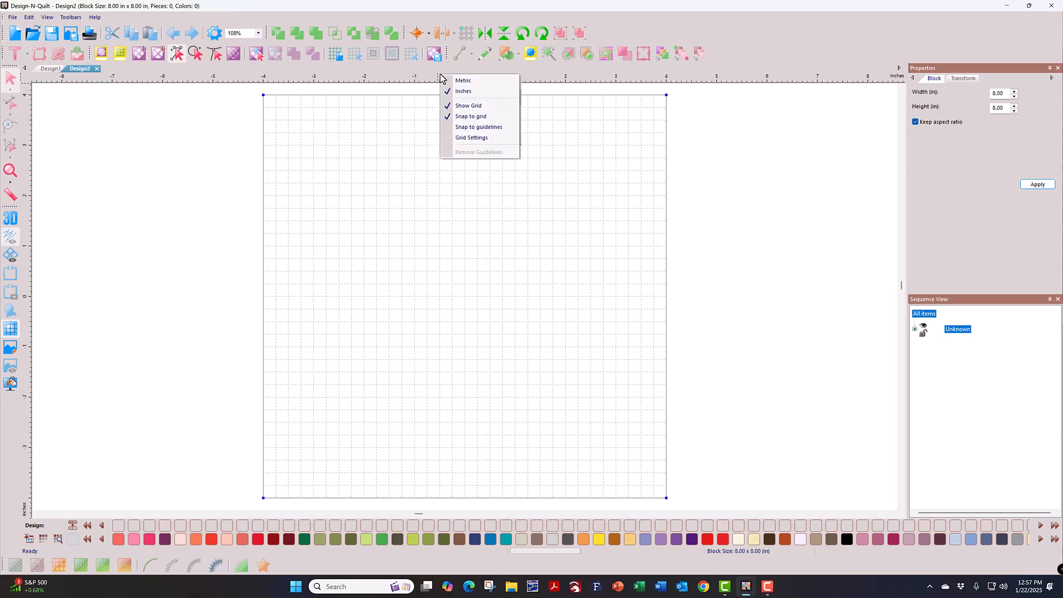
left_click(470, 117)
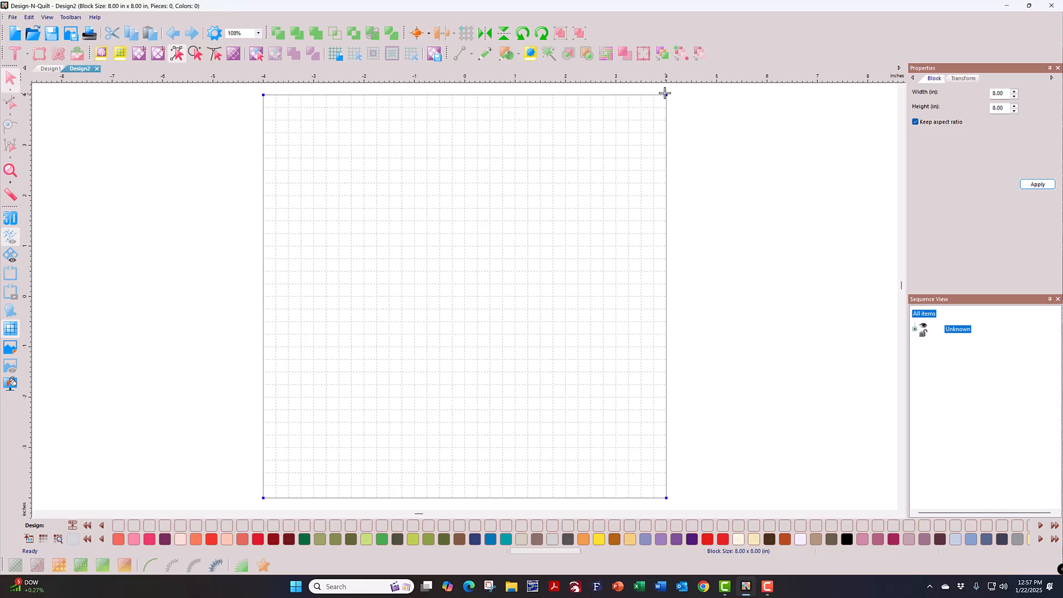
left_click_drag(665, 95, 263, 497)
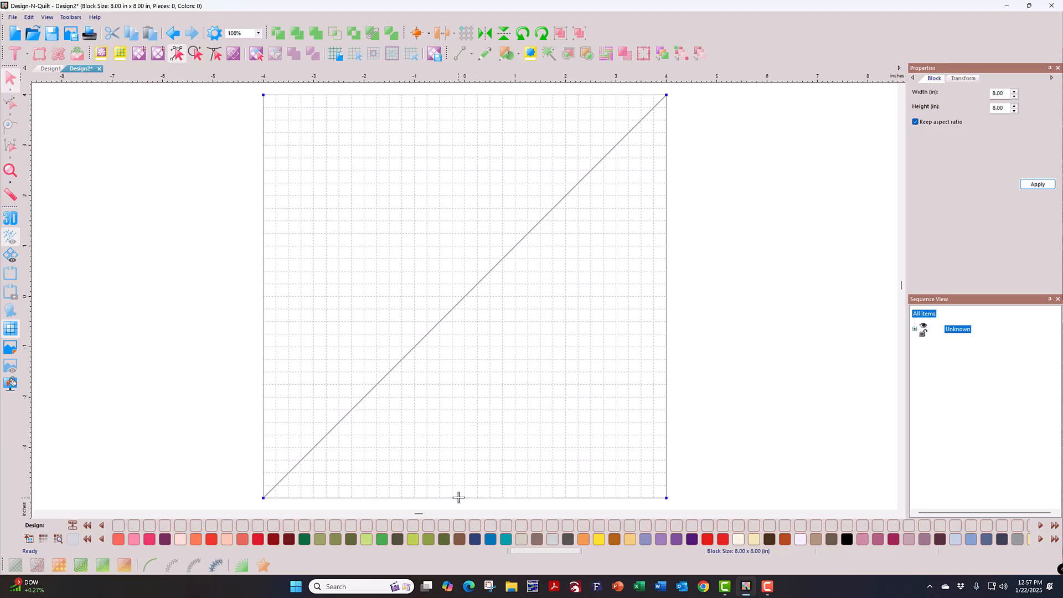
mouse_move(459, 497)
left_mouse_down()
mouse_move(453, 321)
mouse_move(472, 290)
left_mouse_up()
Step: Undo both drawn lines and turn snap to grid back on
left_click(176, 37)
left_click(176, 37)
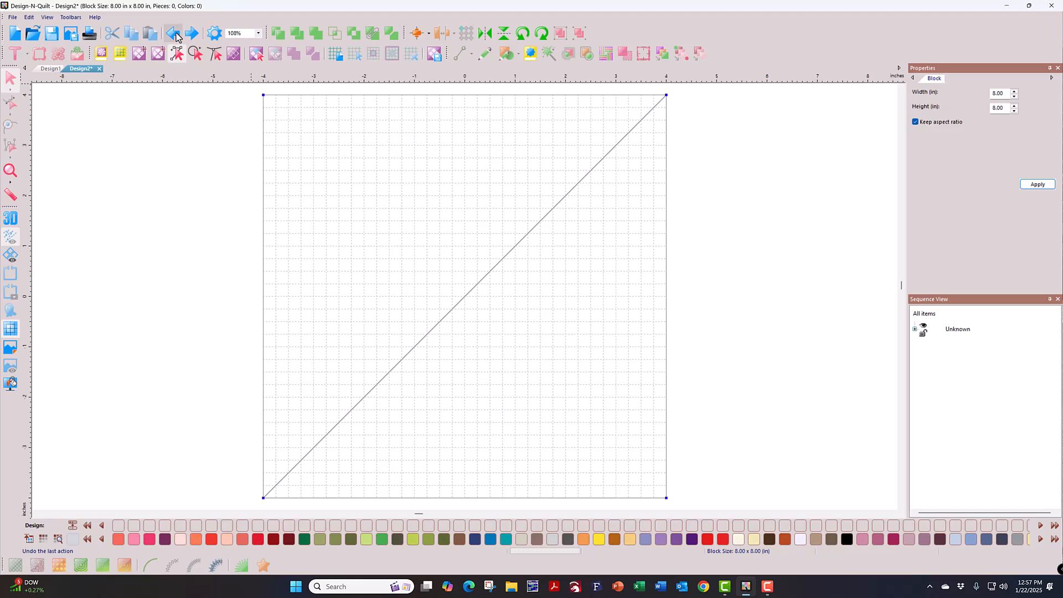
right_click(418, 82)
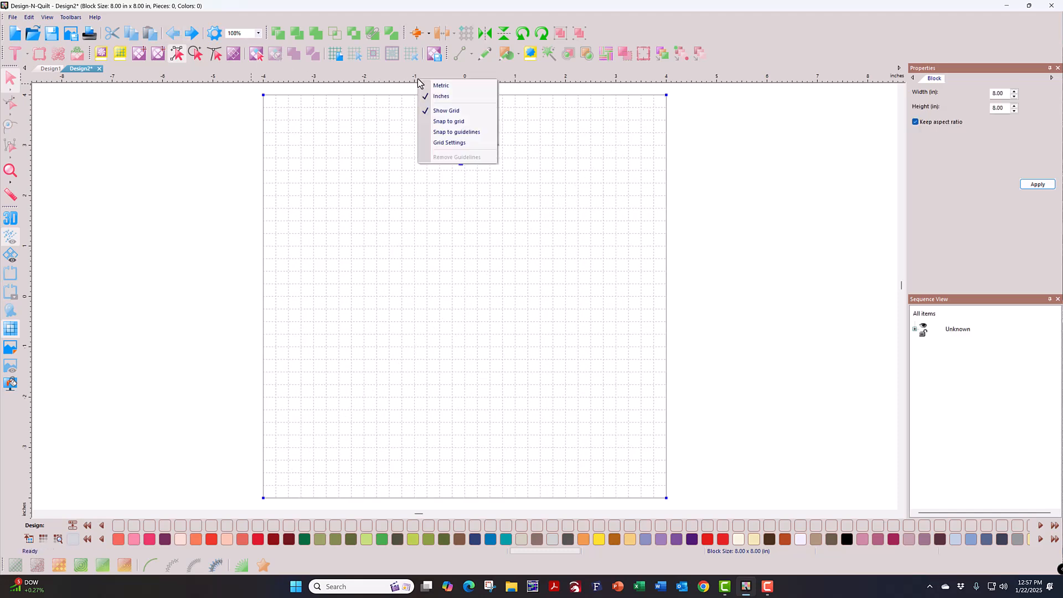
left_click(449, 122)
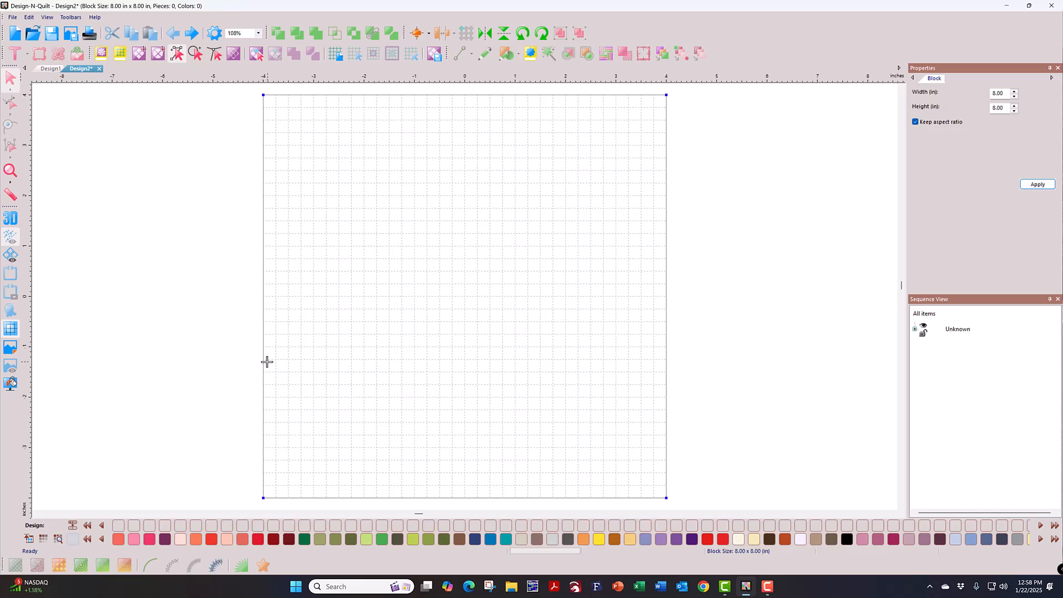
Step: Try a horizontal line across the full block about 1.25 in below its centre and undo it
mouse_move(267, 362)
left_mouse_down()
mouse_move(662, 359)
mouse_move(613, 297)
mouse_move(622, 359)
mouse_move(666, 360)
left_mouse_up()
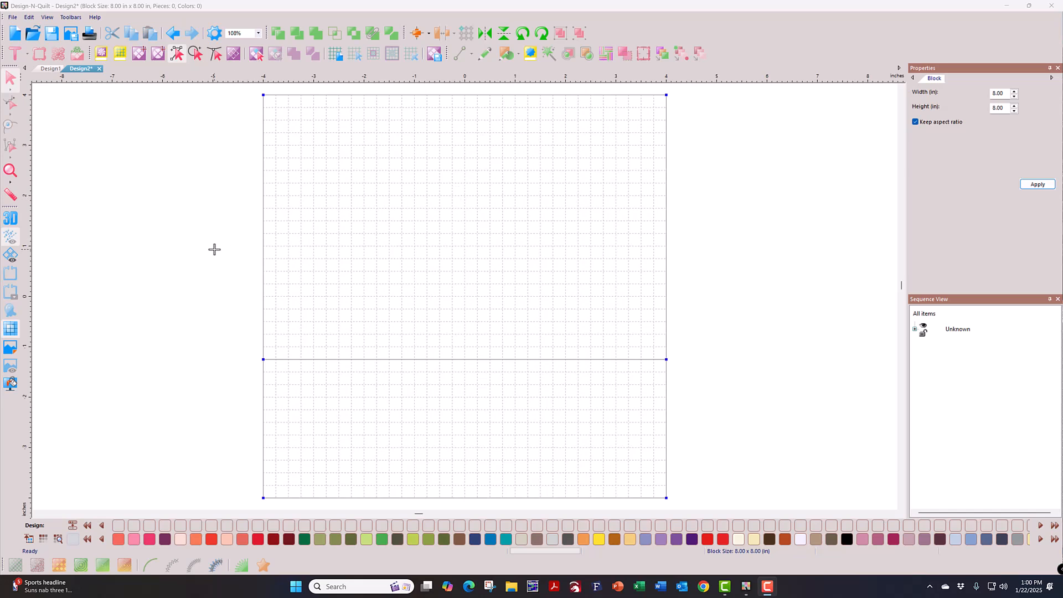
left_click(172, 33)
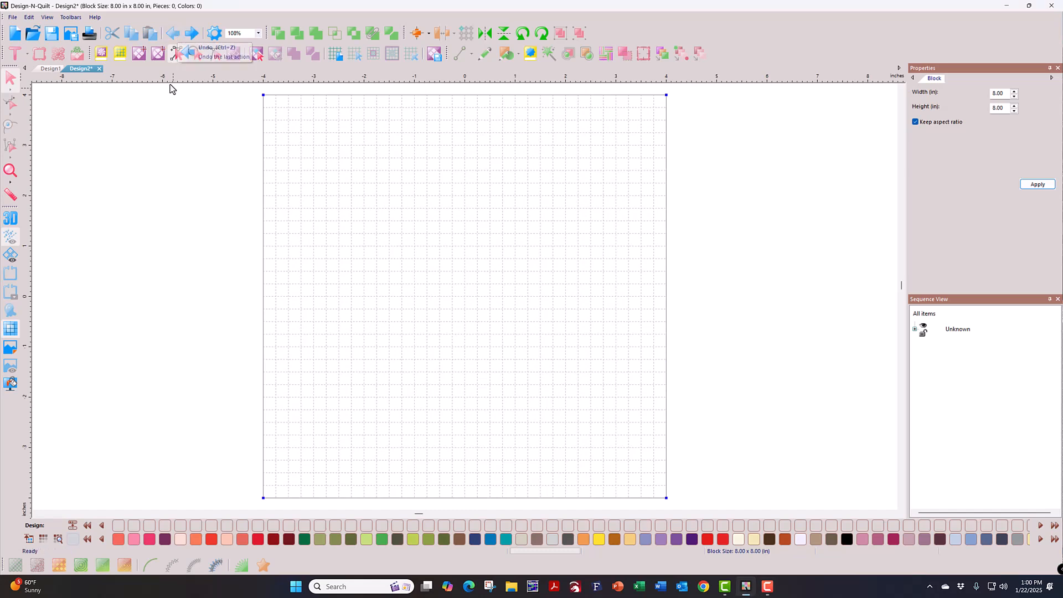
Step: Load Flying Geese 016.jpg from the Quilt Pics folder as the backdrop of the block
left_click(9, 350)
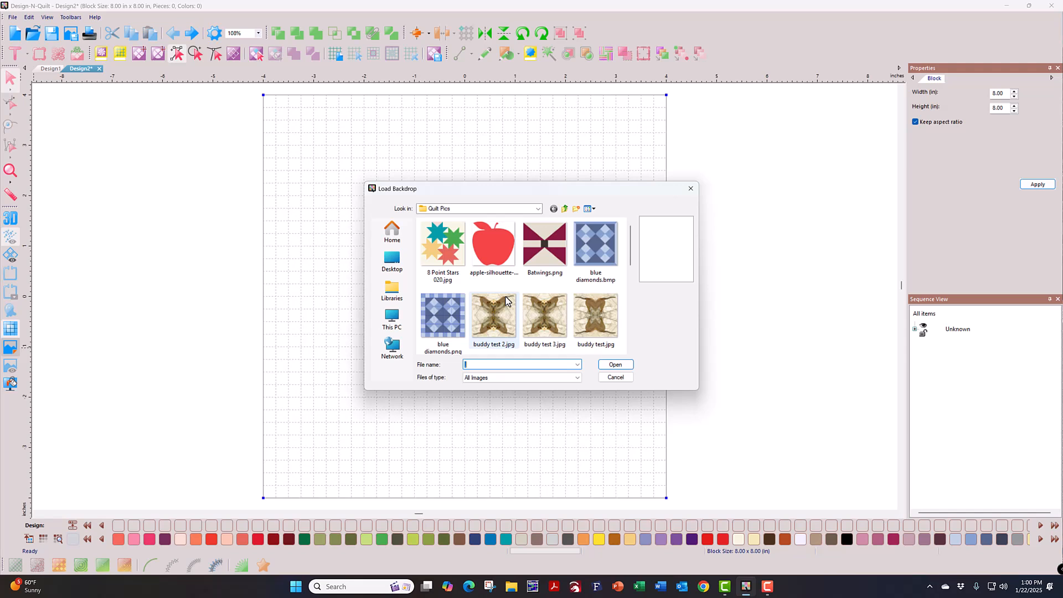
scroll(506, 302, "down", 5)
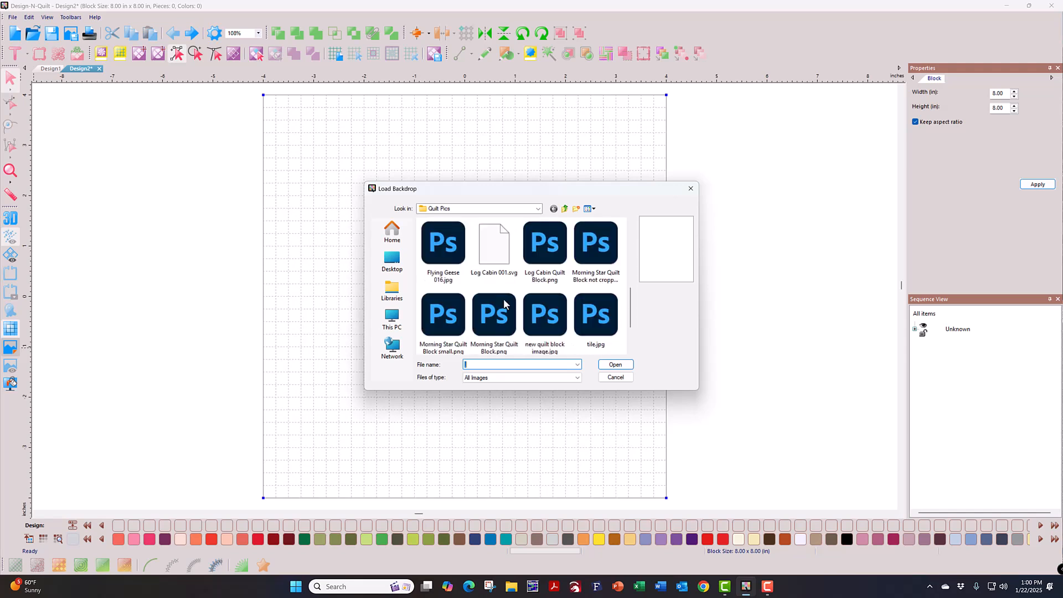
left_click(445, 248)
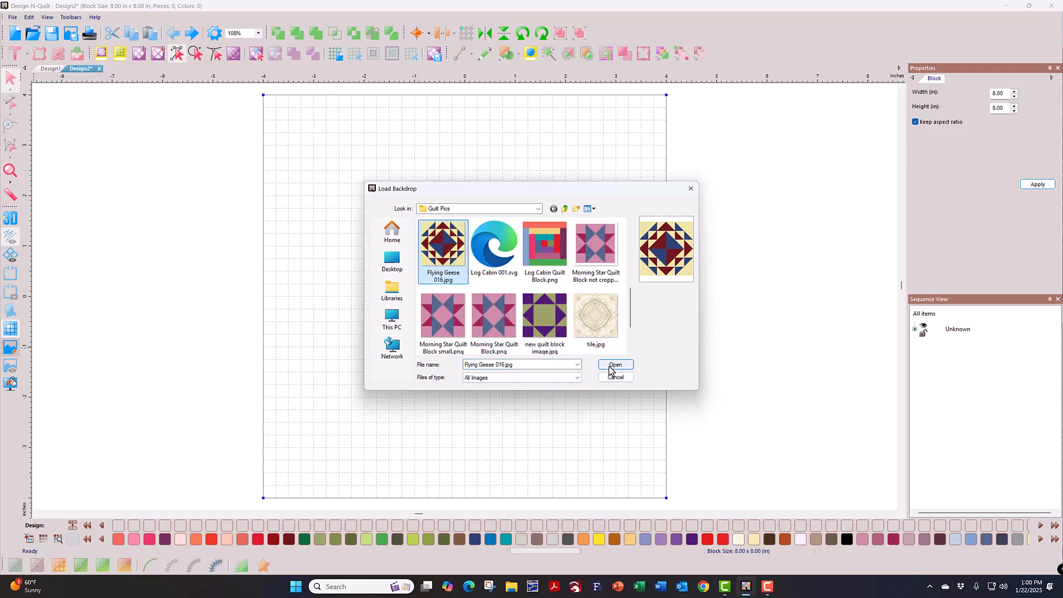
left_click(615, 365)
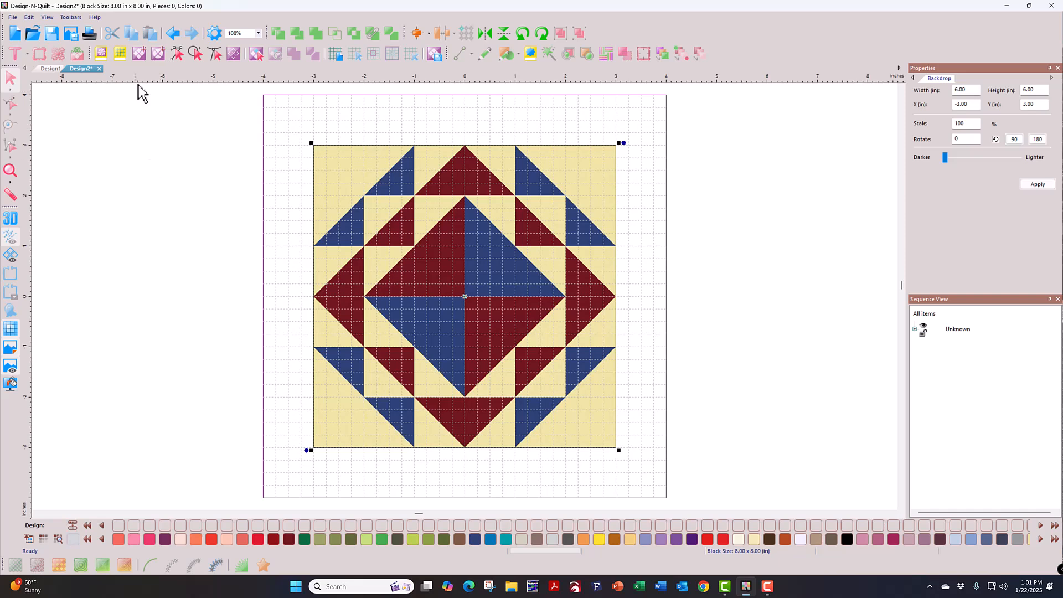
Step: Resize the quilt block to 6 × 6 in with its aspect ratio kept
left_click(177, 55)
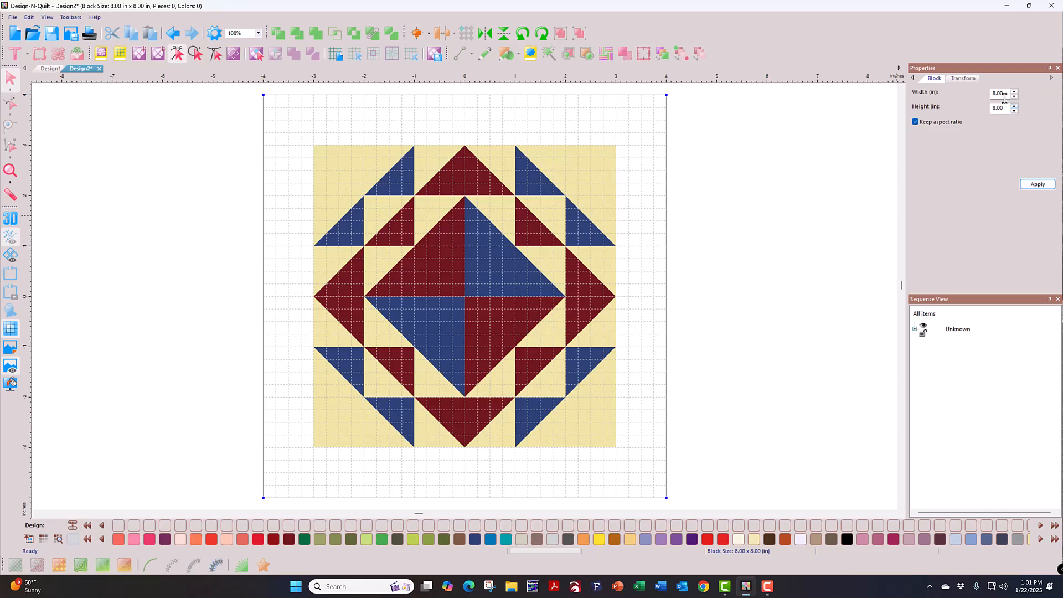
left_click_drag(1006, 94, 991, 94)
type("6")
left_click(1037, 185)
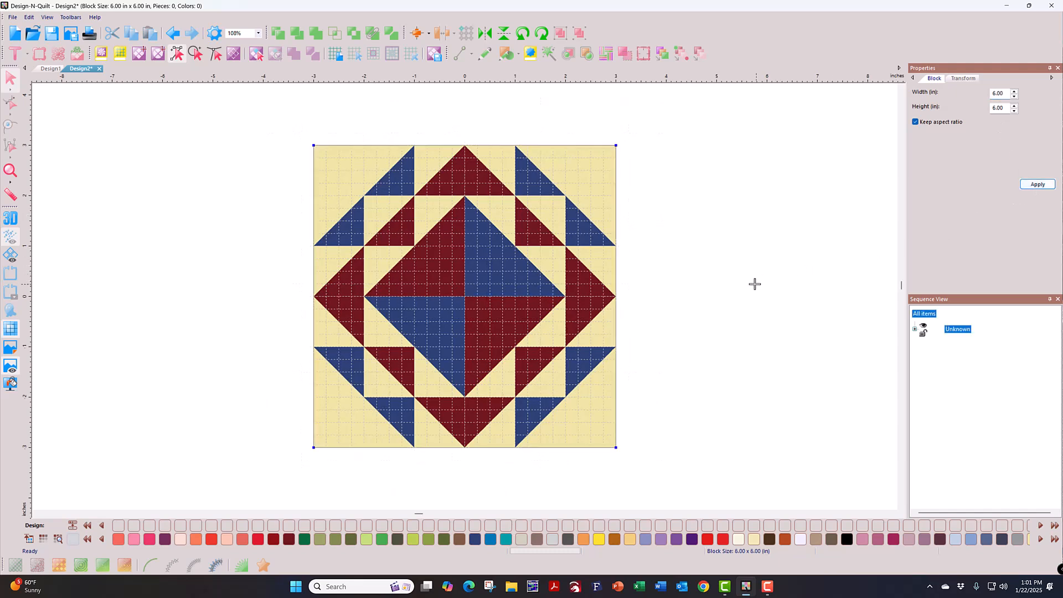
left_click(14, 173)
double_click(13, 173)
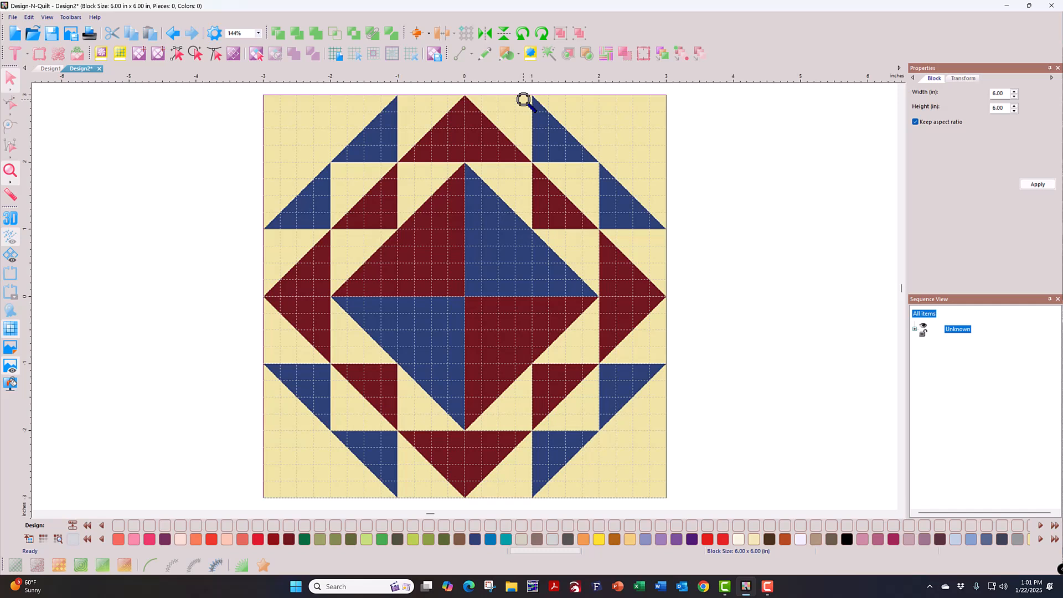
Step: Set both the horizontal and the vertical grid spacing to 1 in
left_click(178, 57)
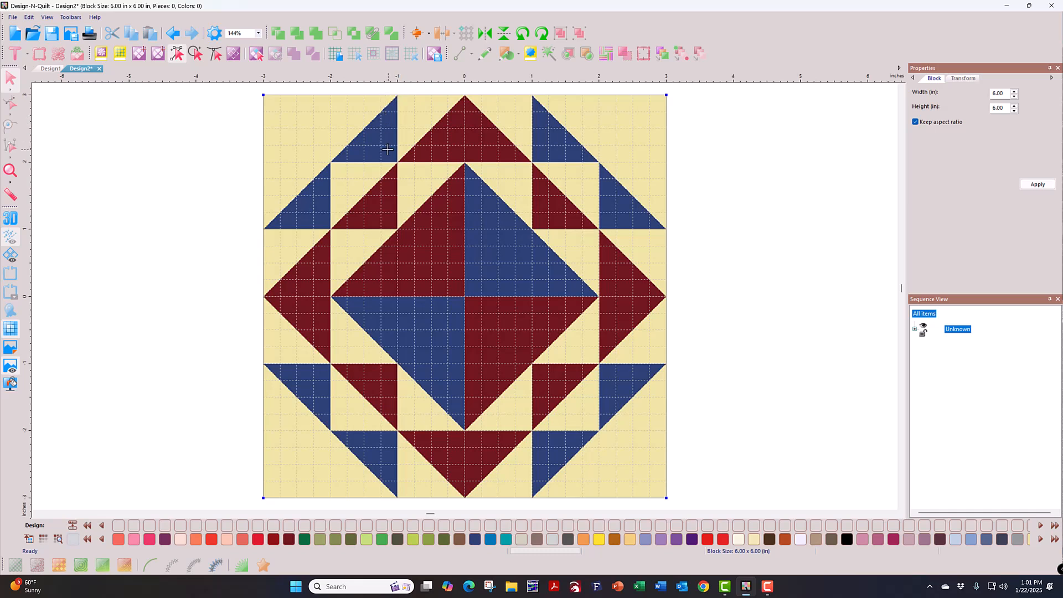
right_click(403, 83)
left_click(427, 147)
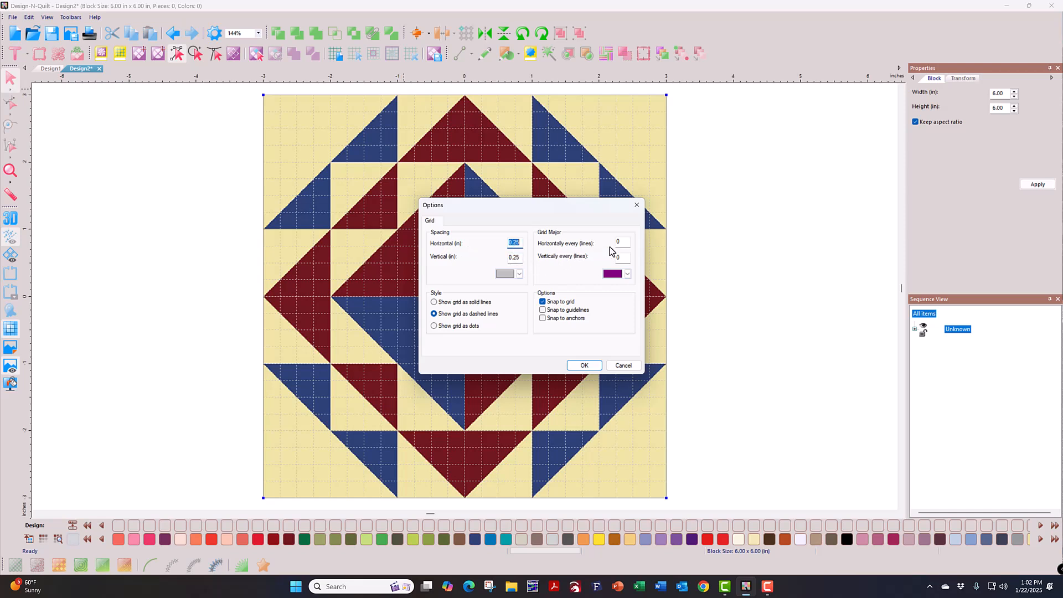
left_click(578, 367)
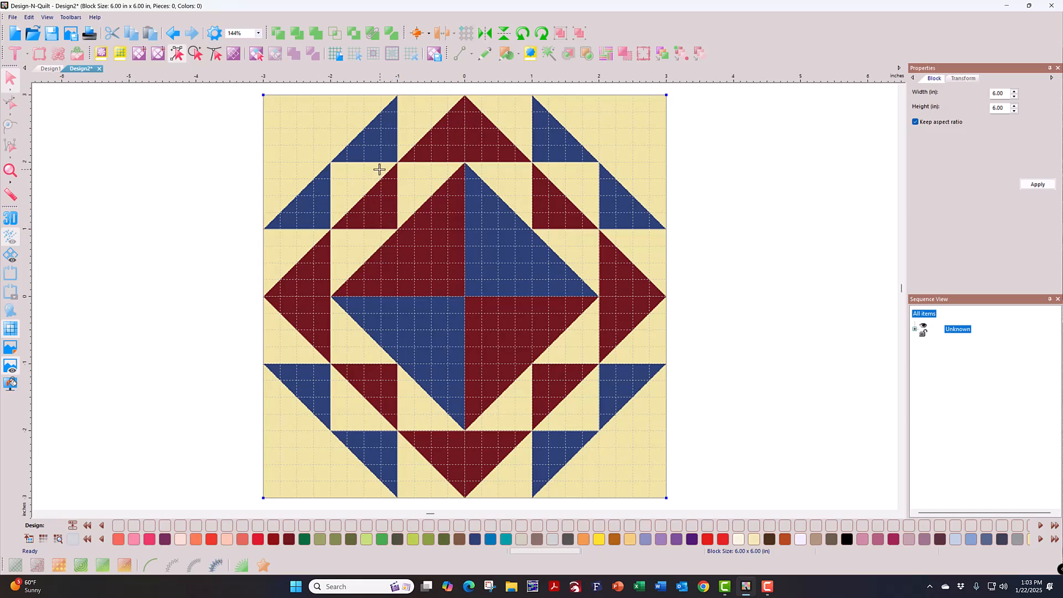
right_click(436, 82)
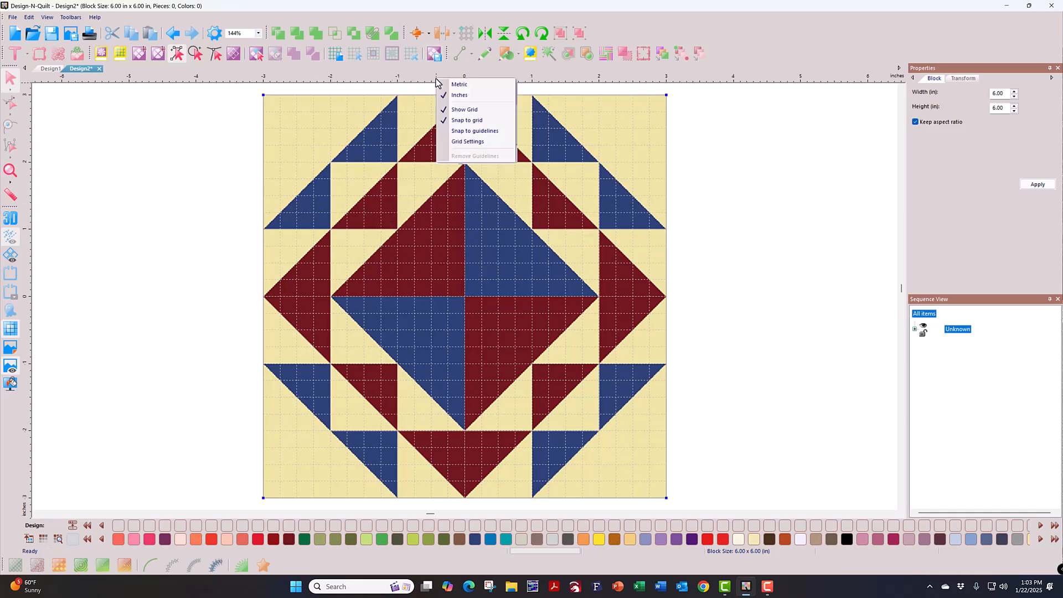
left_click(468, 141)
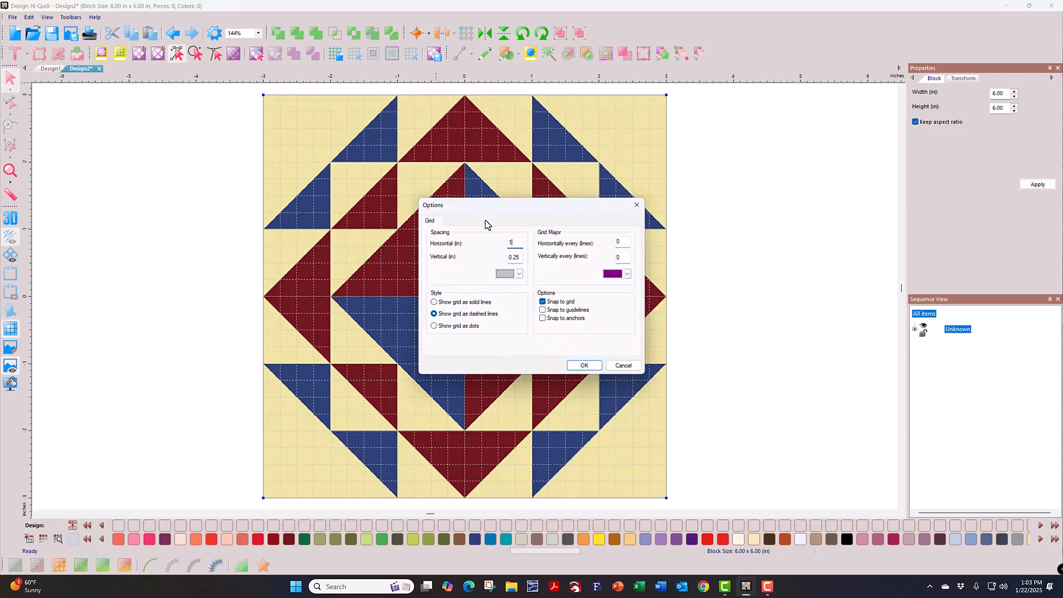
type("1")
left_click_drag(521, 257, 510, 258)
type("1")
left_click(584, 366)
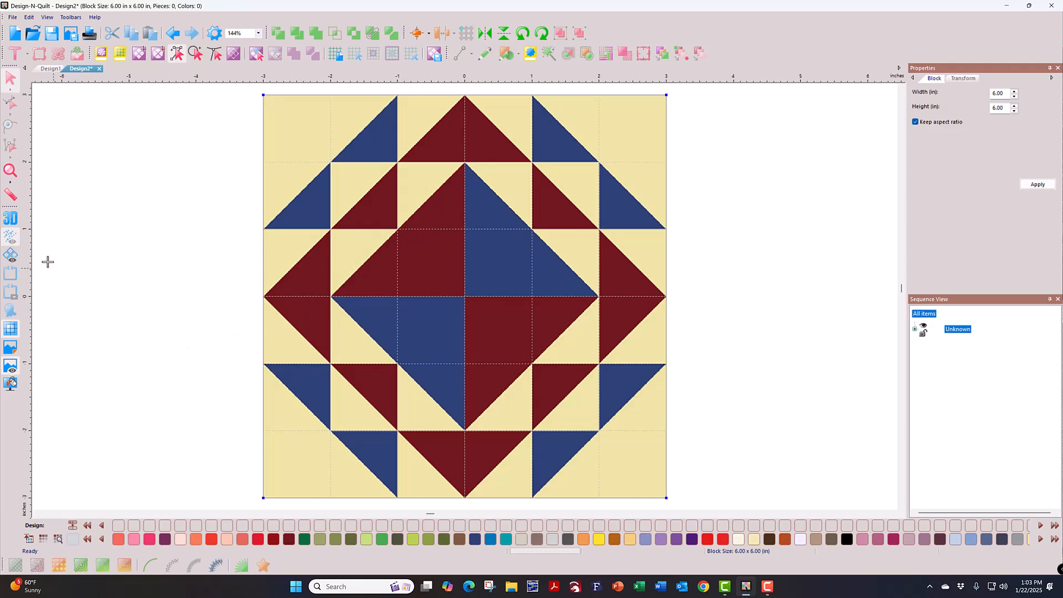
Step: Measure the width of the small red-and-cream square in the block's upper-left area
left_click(16, 196)
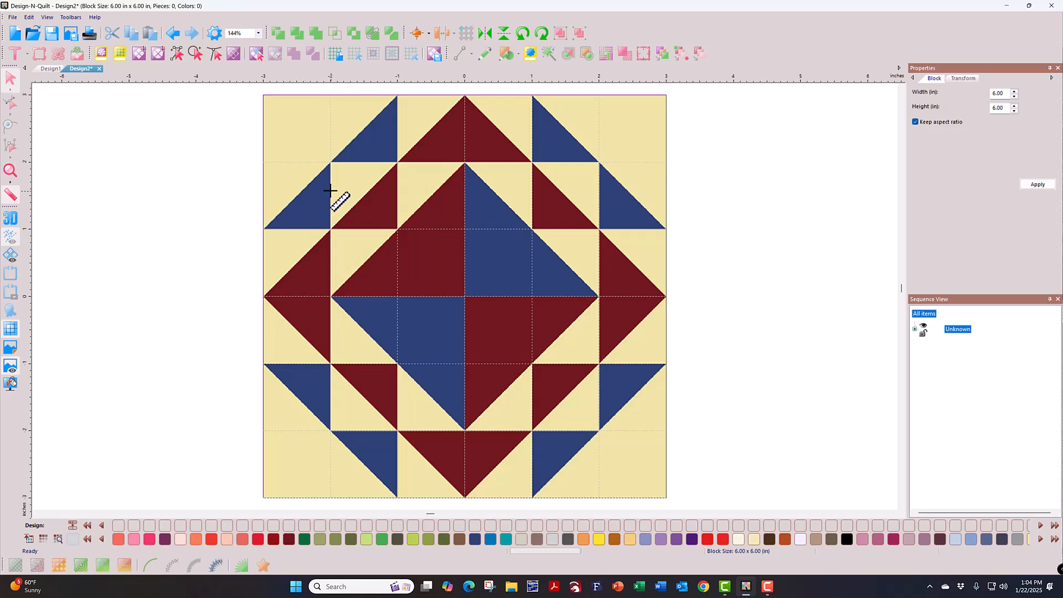
left_click_drag(331, 191, 397, 191)
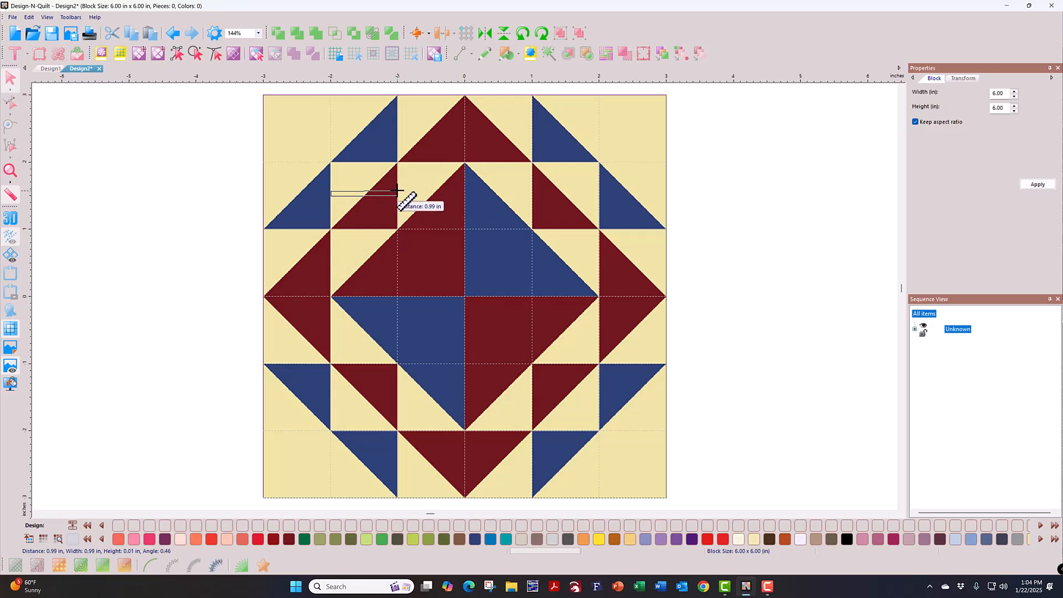
left_click_drag(397, 191, 397, 191)
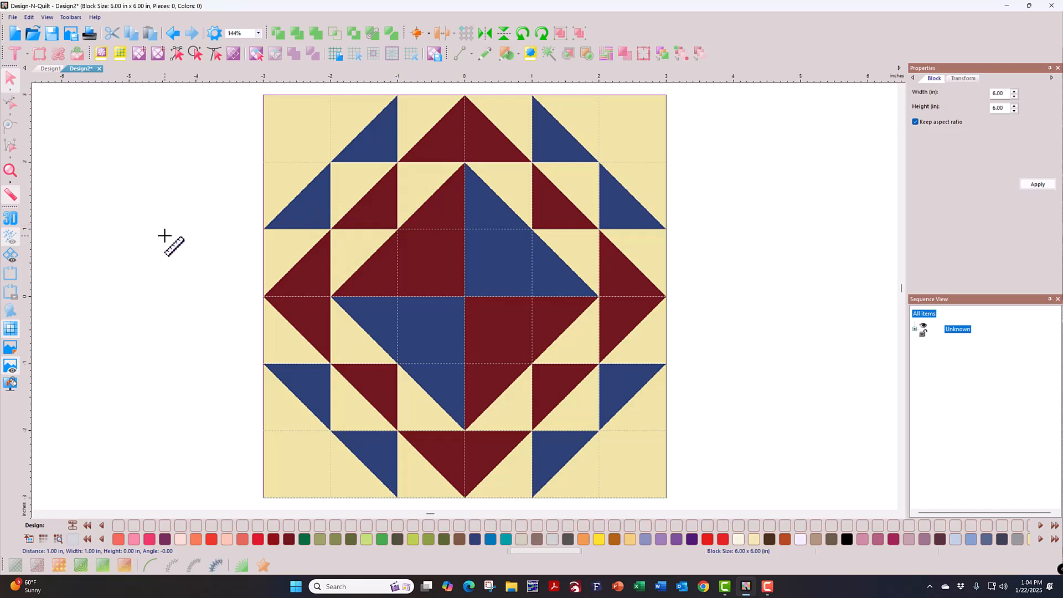
Step: Close the Flying Geese design without saving and start a new quilt block design
left_click(100, 68)
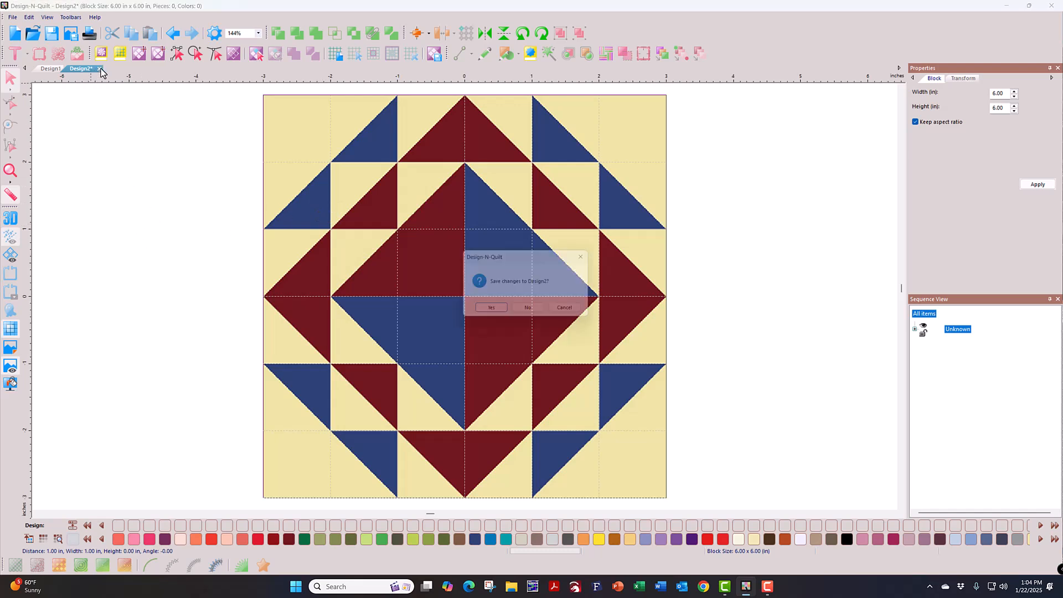
left_click(545, 314)
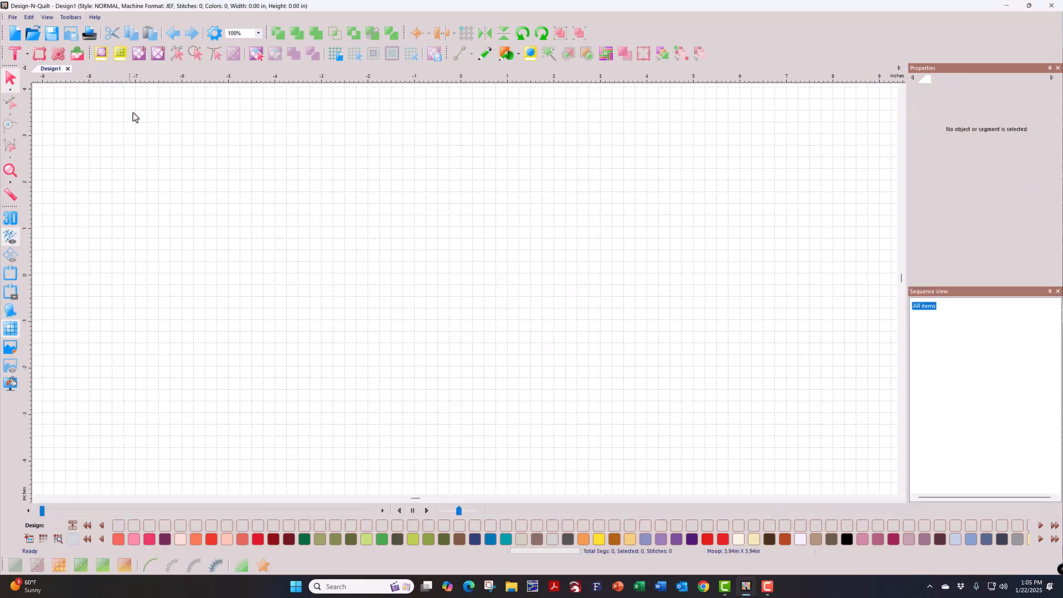
left_click(158, 54)
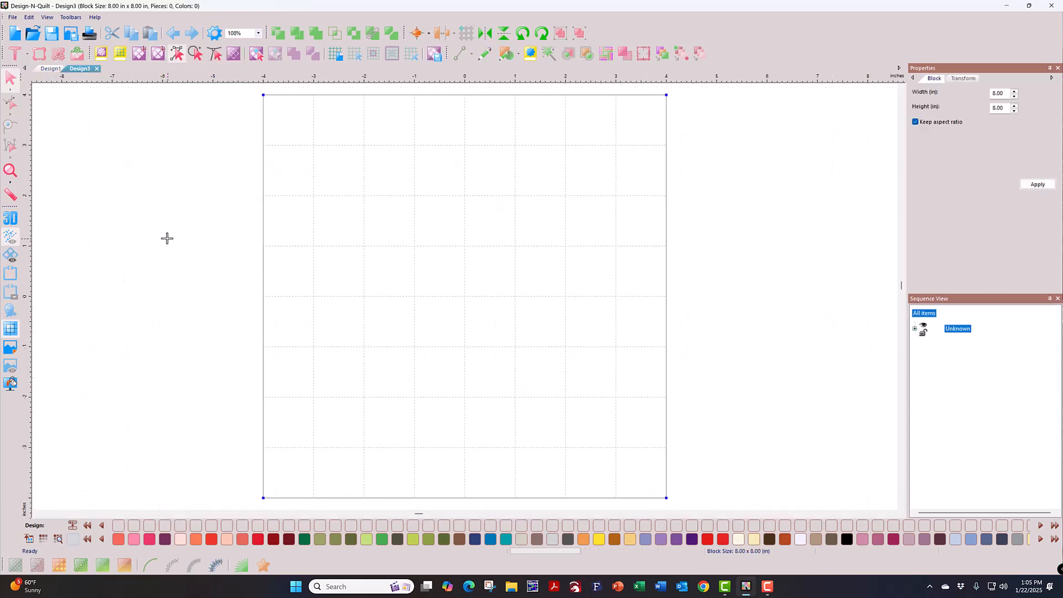
Step: Load CactusBud_CactusBud.png from the Quilt Pics folder as the new block's backdrop
left_click(10, 347)
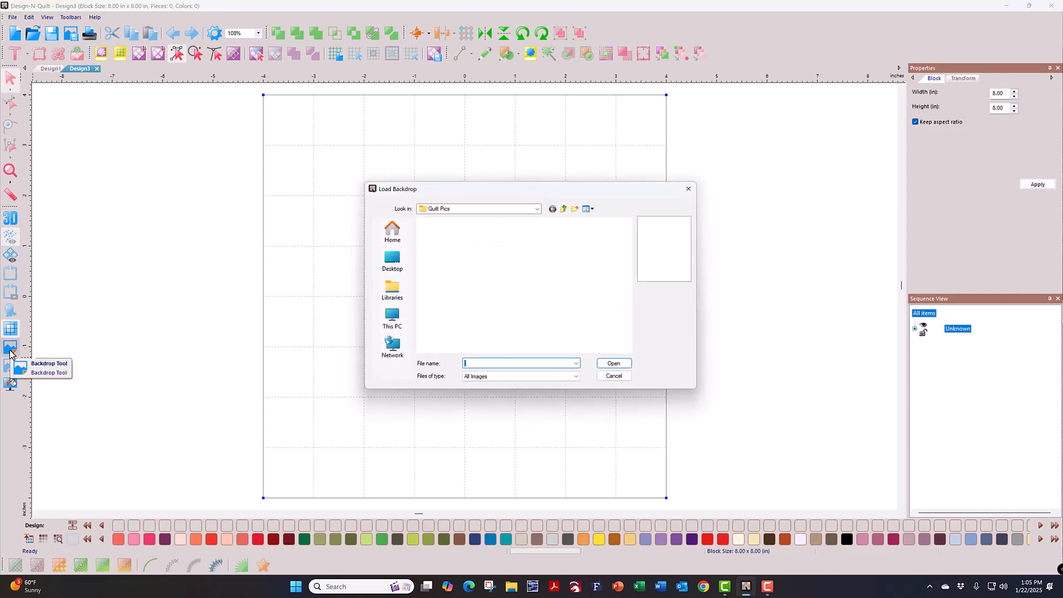
scroll(506, 311, "down", 1)
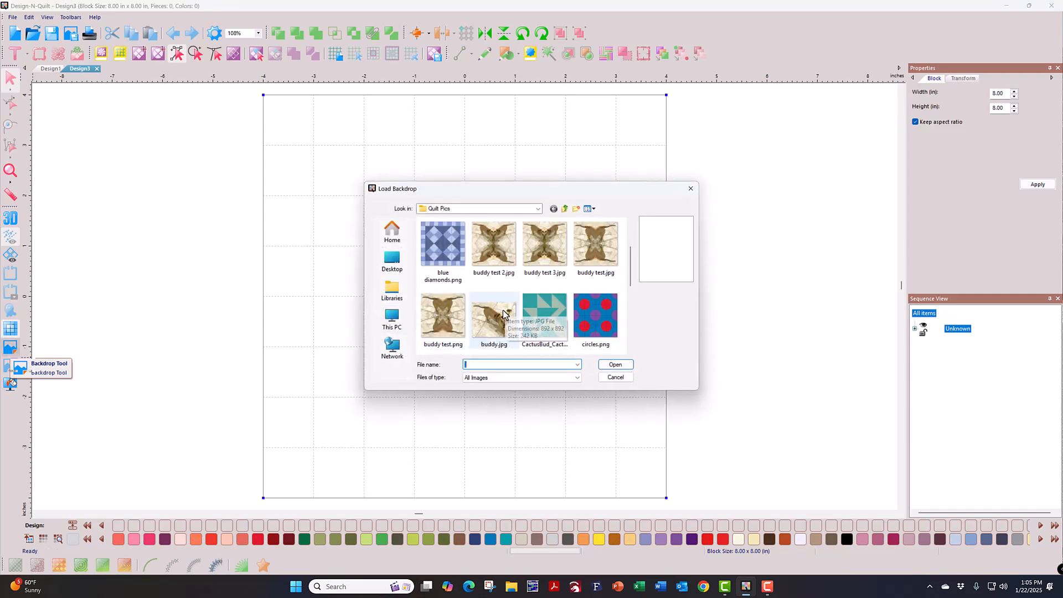
left_click(543, 323)
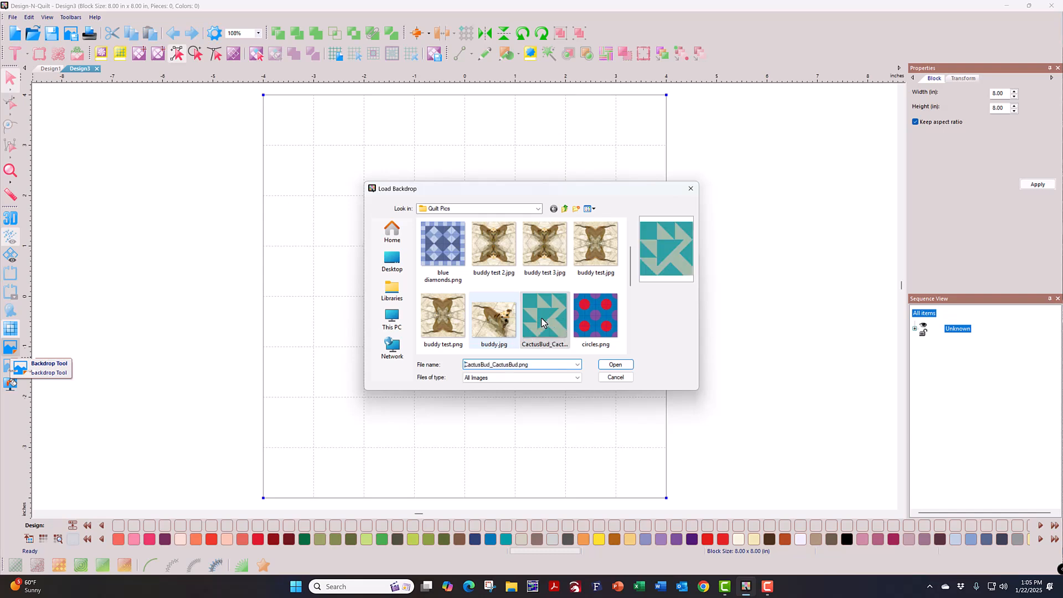
left_click(615, 365)
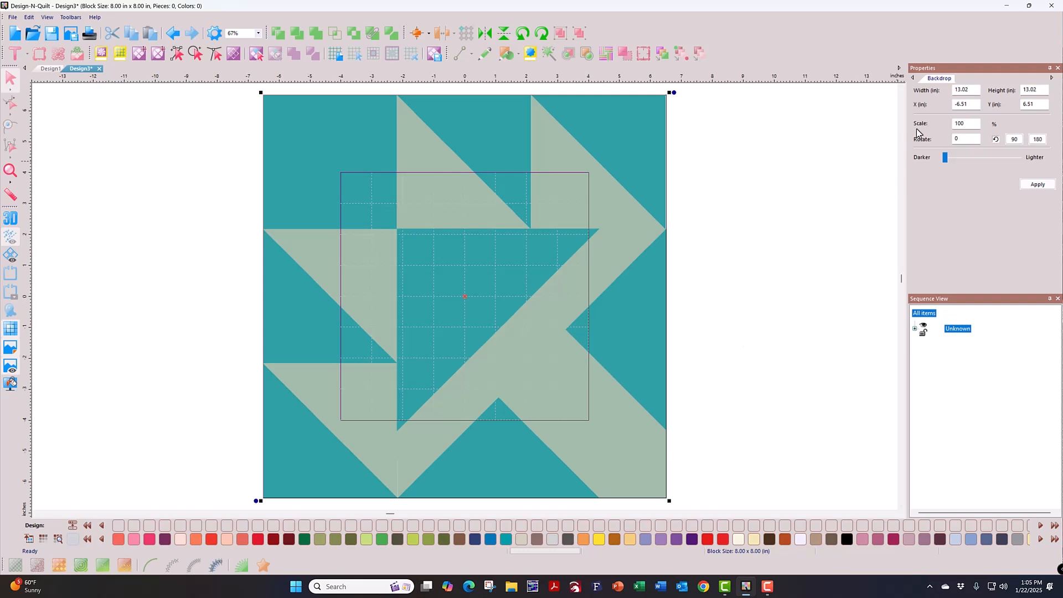
Step: Resize the backdrop image to 8 × 8 in
double_click(971, 89)
type("8")
left_click(1038, 185)
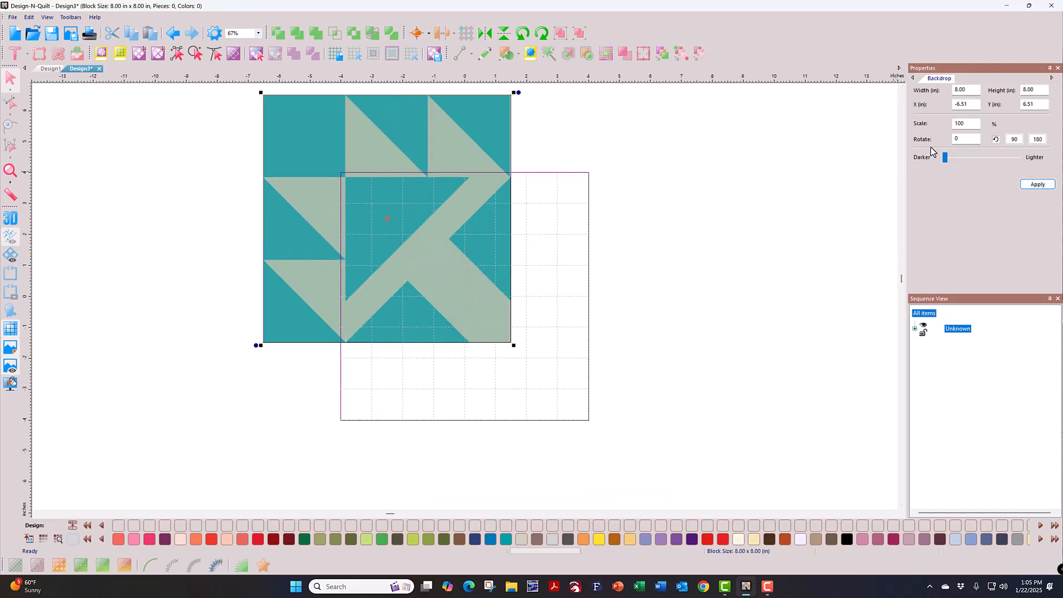
Step: Position the backdrop at X -4 in and Y 4 in
left_click(973, 105)
left_click(1036, 105)
type("4")
left_click(1038, 185)
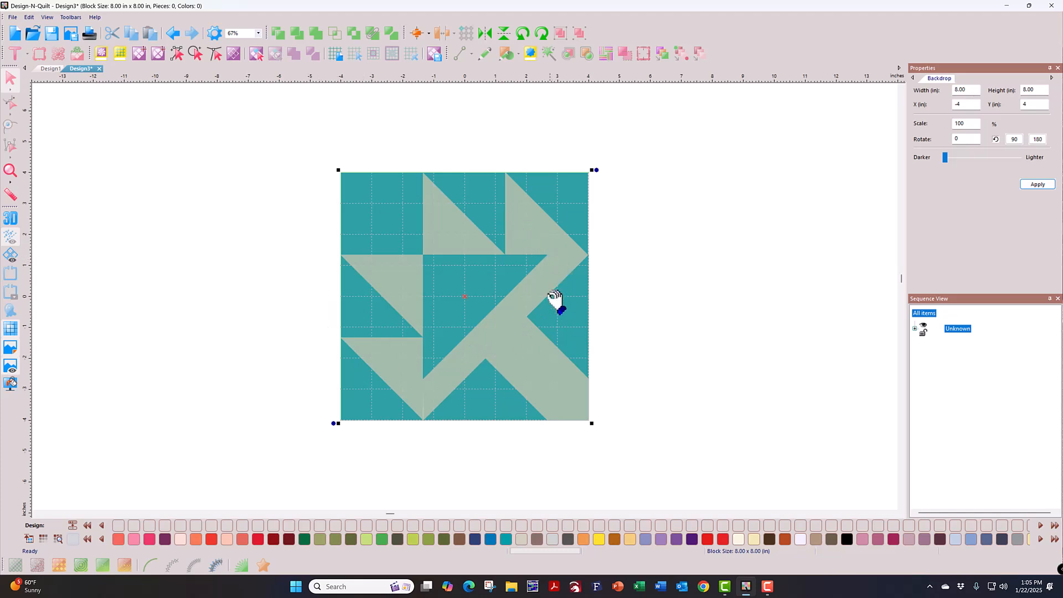
Step: Add a horizontal guideline across the block about 3.4 in above its centre
left_click(7, 170)
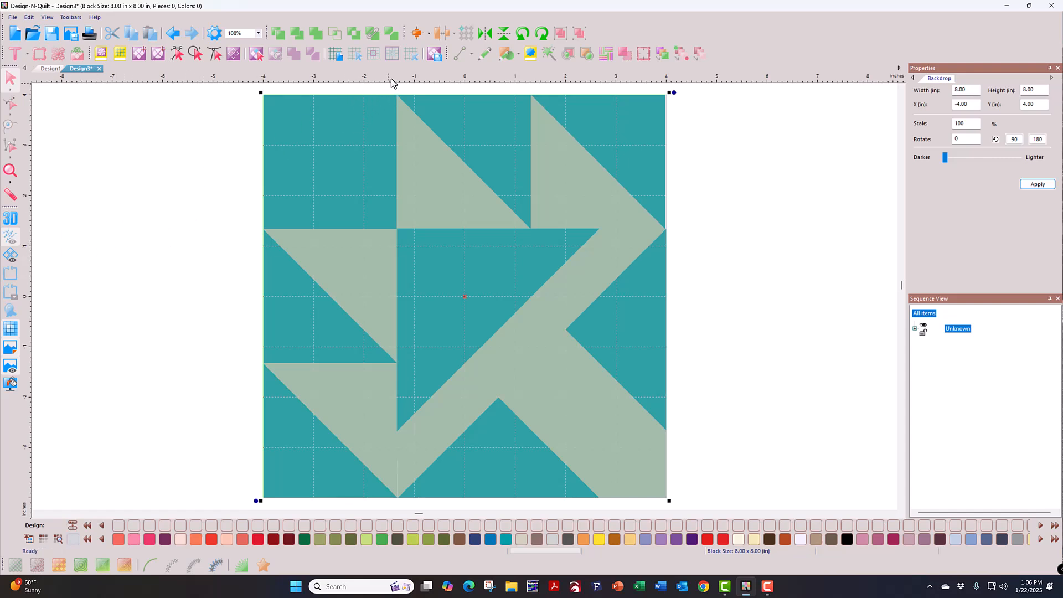
left_click_drag(391, 78, 390, 125)
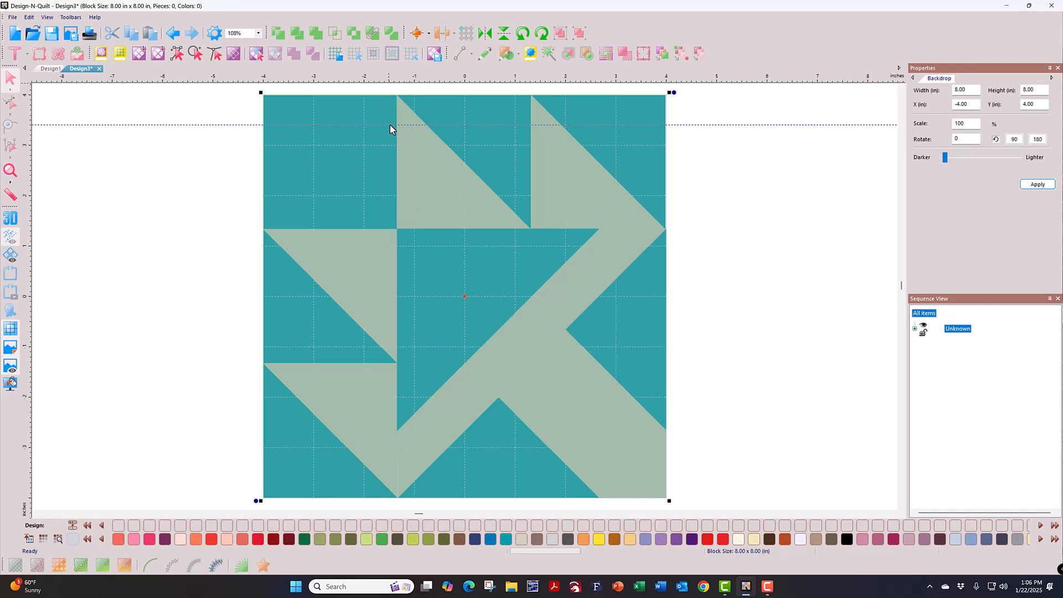
Step: Move the horizontal guideline to the seam about 1.3 in above the block's centre and add another along the seam about 1.3 in below it
left_click_drag(390, 124, 391, 232)
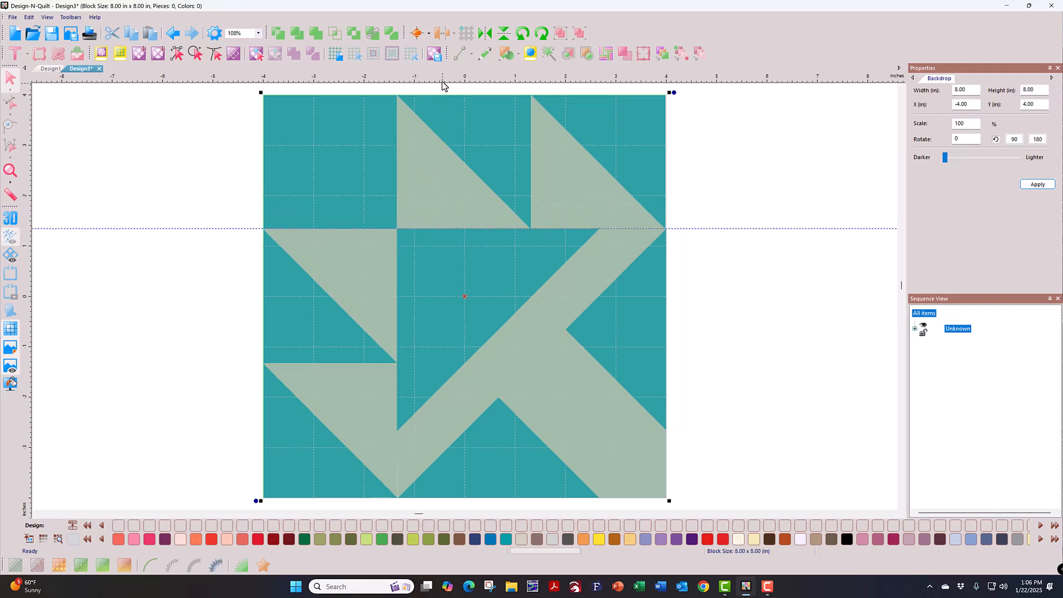
left_click_drag(442, 84, 430, 363)
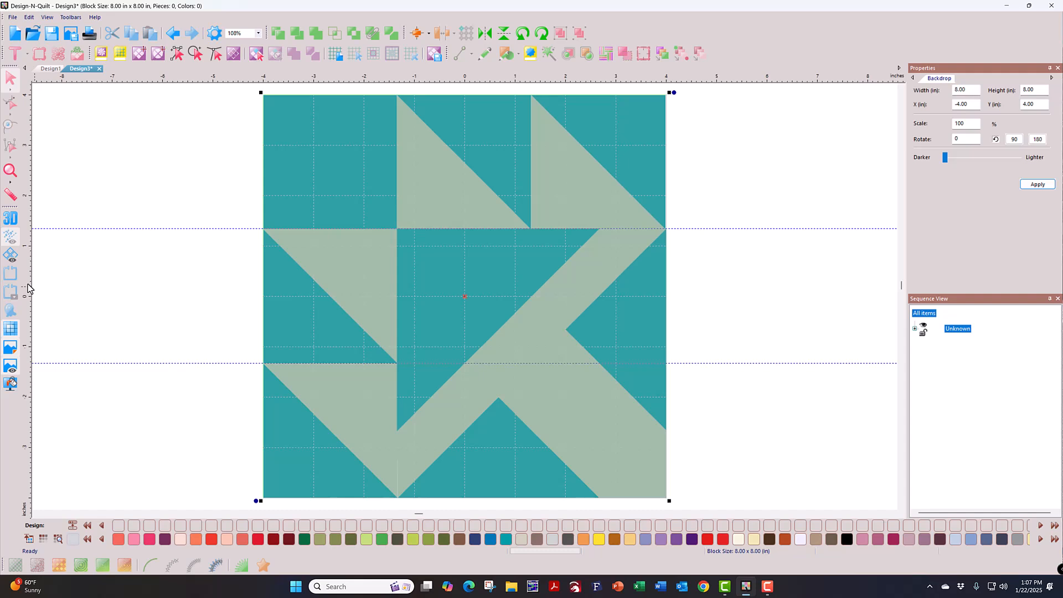
Step: Add vertical guidelines along the backdrop's seams at about -1.3, 1.3 and 2 in, plus a horizontal guideline about 0.7 in below centre
left_click_drag(28, 288, 298, 298)
left_click_drag(529, 292, 531, 292)
left_click_drag(34, 314, 397, 308)
left_click_drag(25, 319, 452, 318)
left_click_drag(563, 314, 565, 315)
left_click_drag(495, 82, 516, 331)
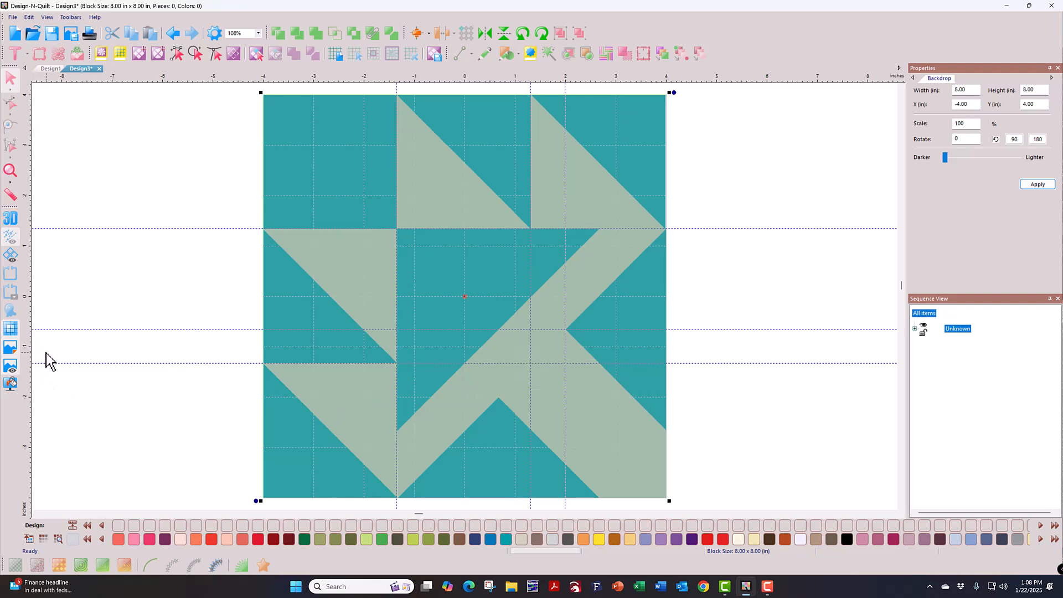
Step: Measure the gap between the two neighbouring vertical guidelines and the gap between the two lower horizontal guidelines
left_click(10, 197)
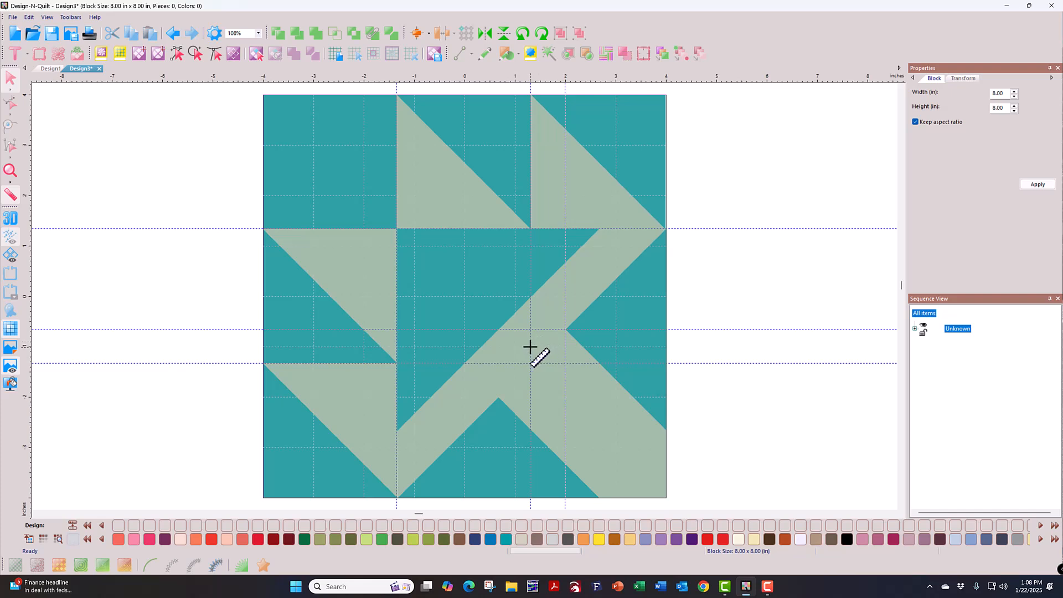
left_click_drag(531, 348, 565, 347)
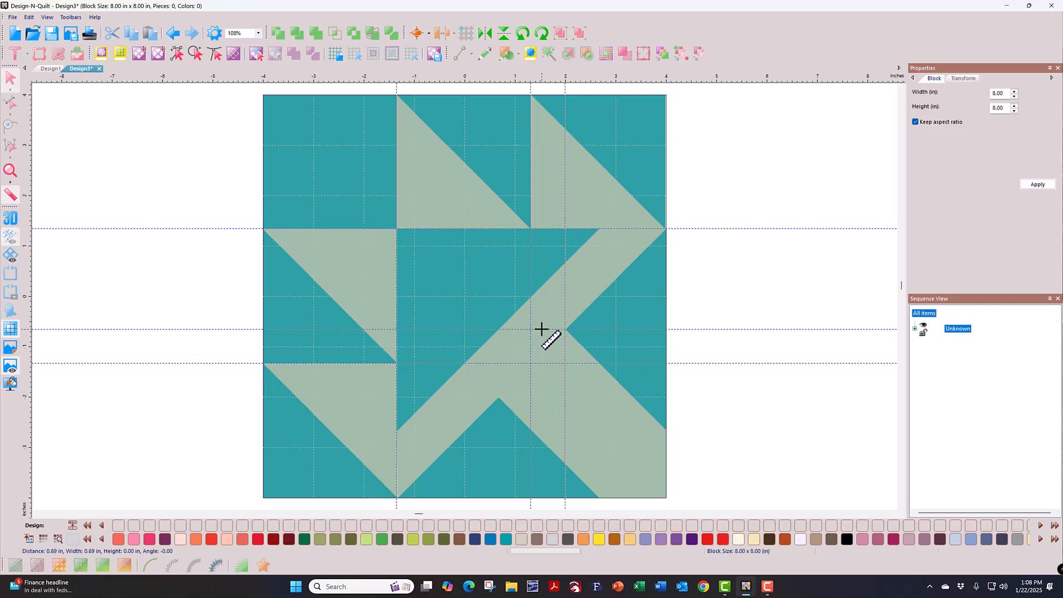
left_click_drag(541, 330, 541, 363)
Step: Try a grid spacing of 0.7 in both horizontally and vertically
right_click(430, 82)
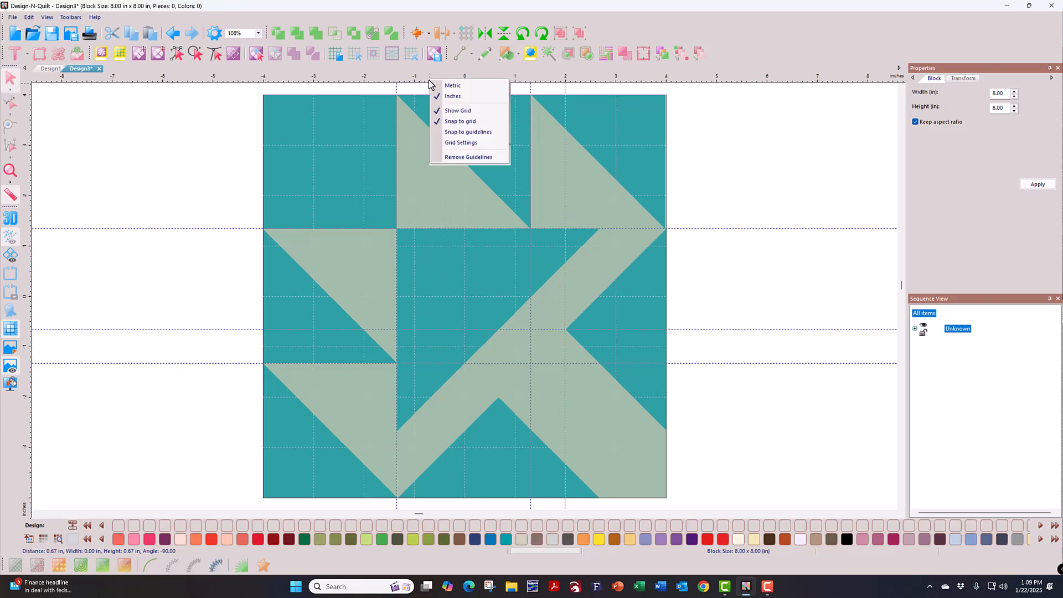
left_click(462, 145)
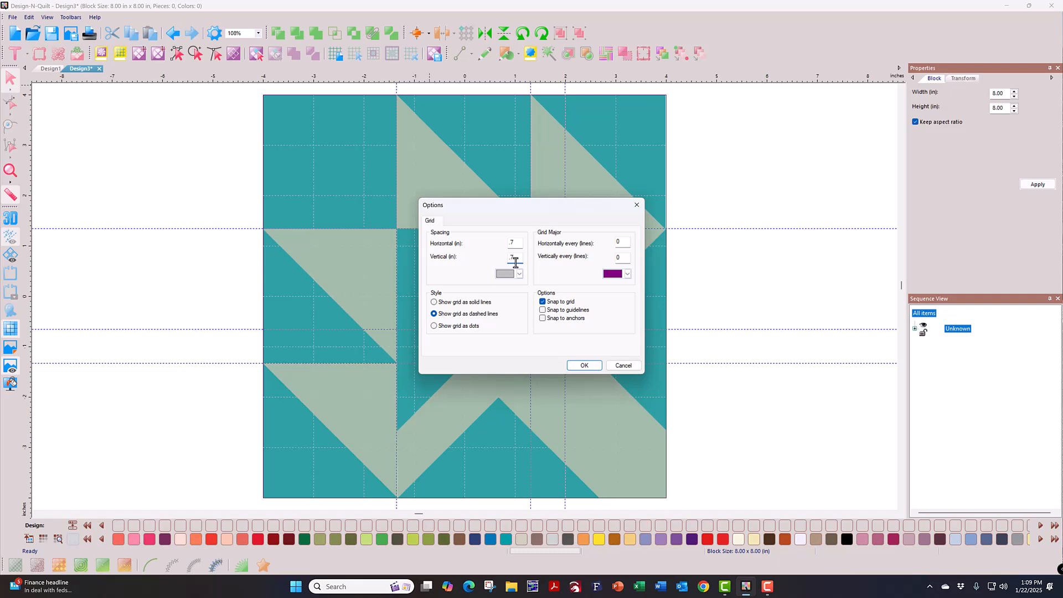
left_click(584, 365)
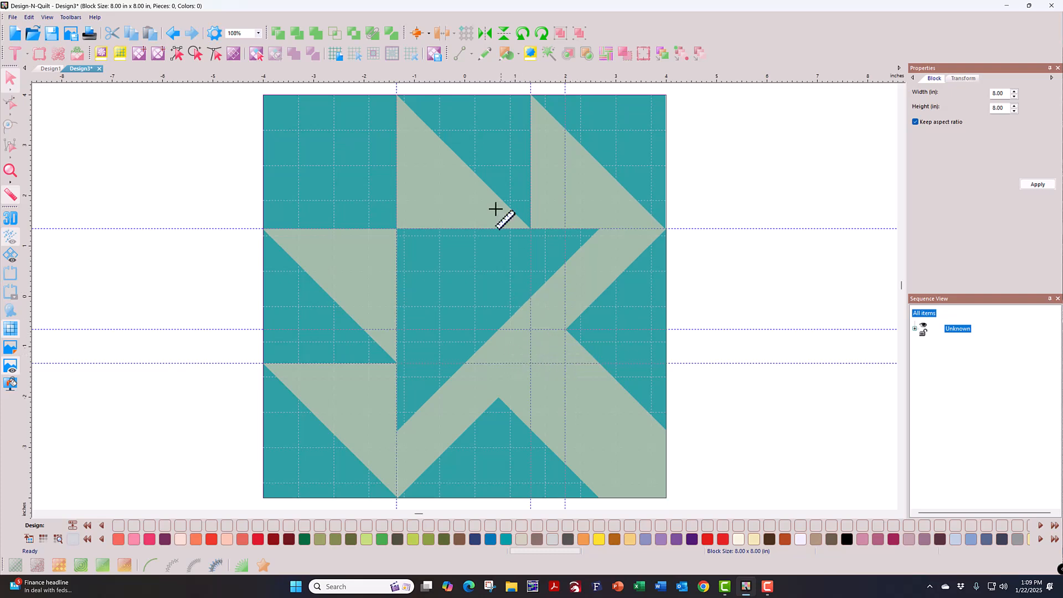
Step: Try a grid spacing of 0.66 in both horizontally and vertically
right_click(466, 78)
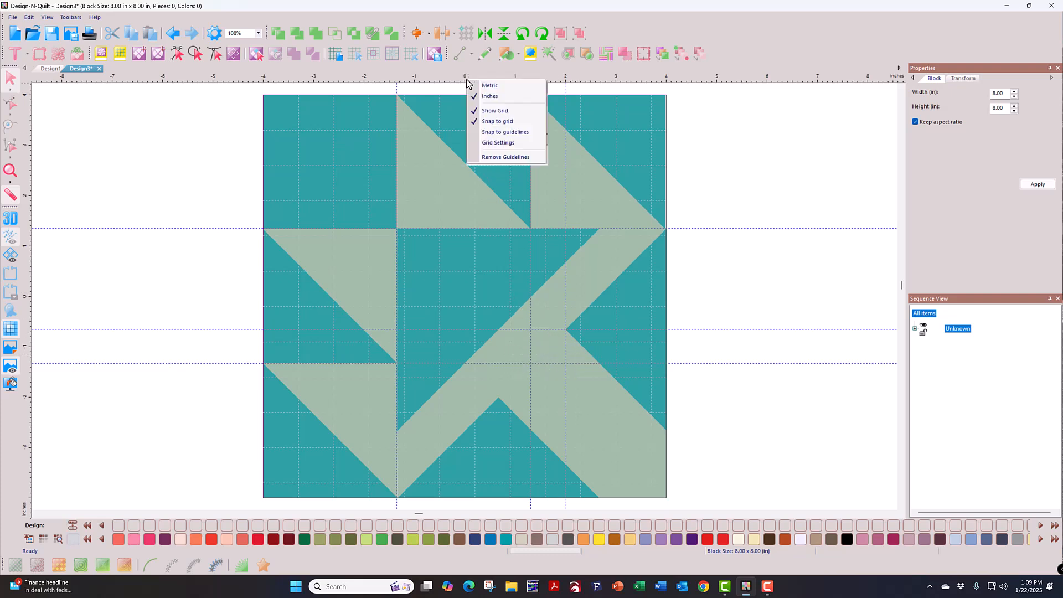
left_click(492, 145)
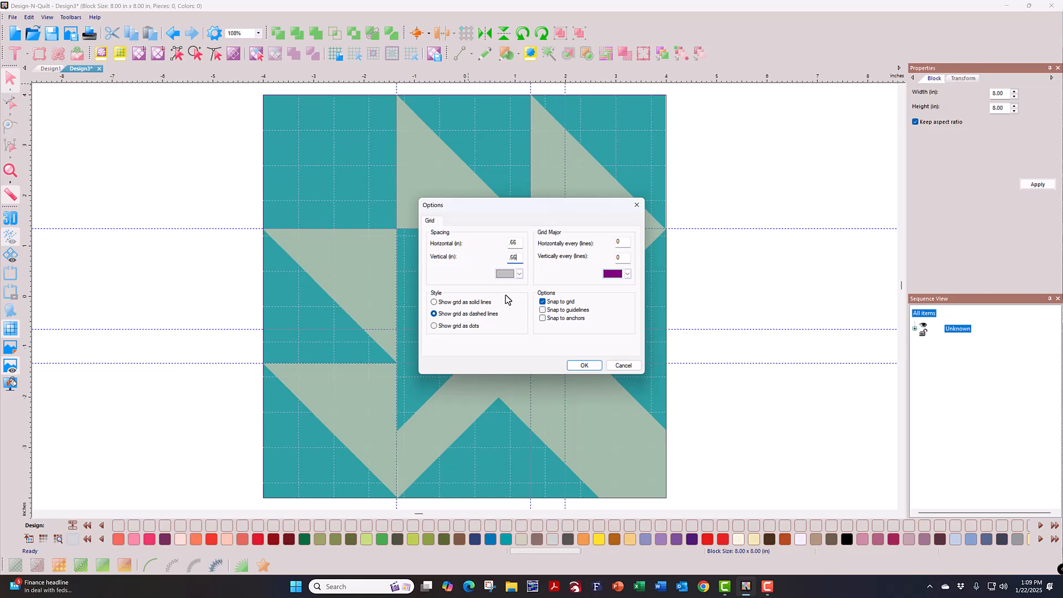
left_click(577, 368)
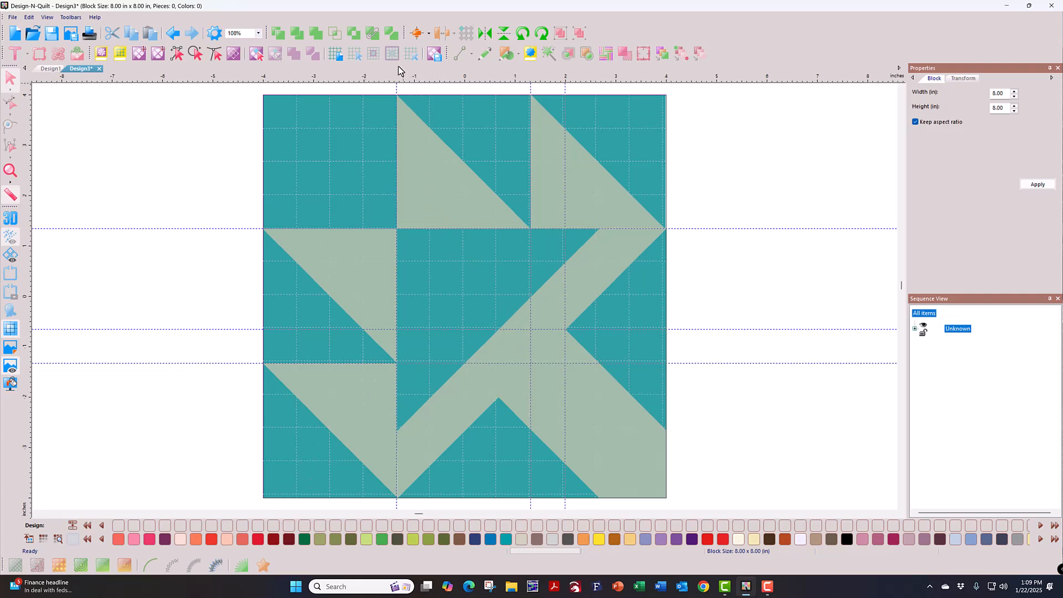
Step: Fine-tune the horizontal and vertical grid spacing so the grid lines match the backdrop's patch seams and guidelines
right_click(402, 85)
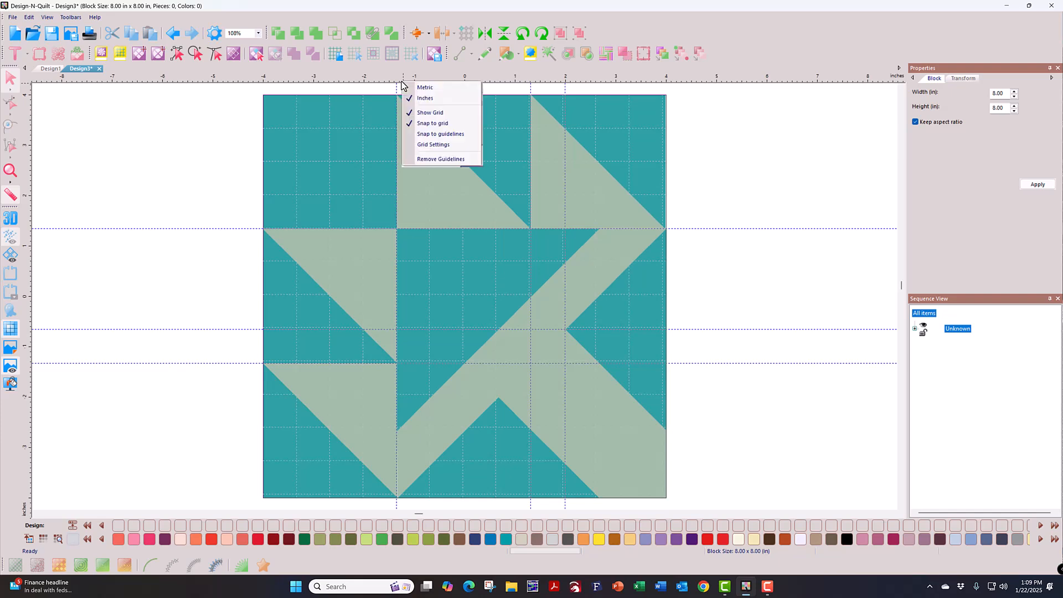
left_click(427, 146)
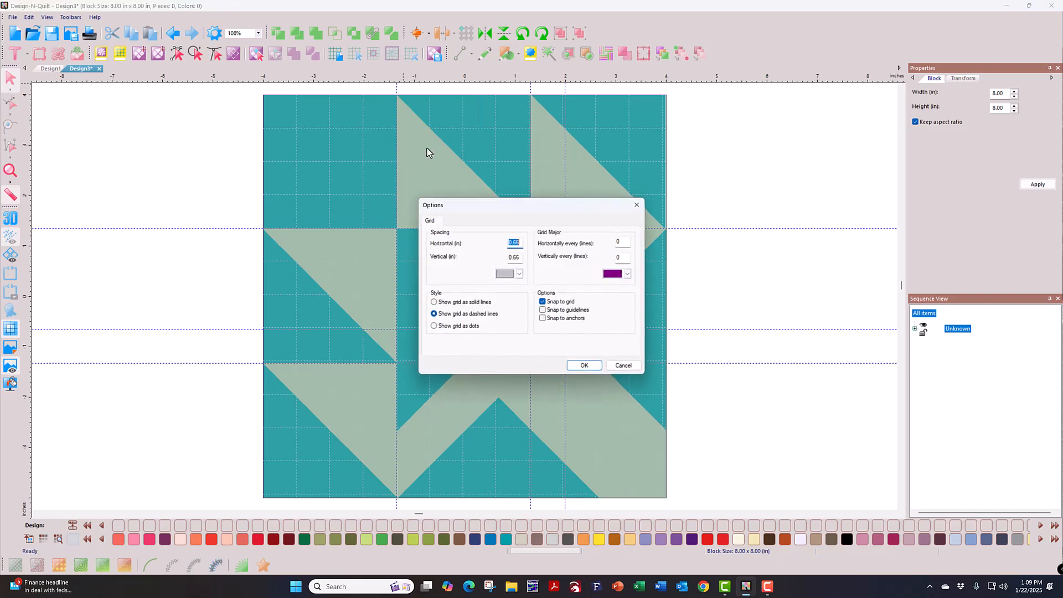
left_click(521, 265)
left_click(577, 368)
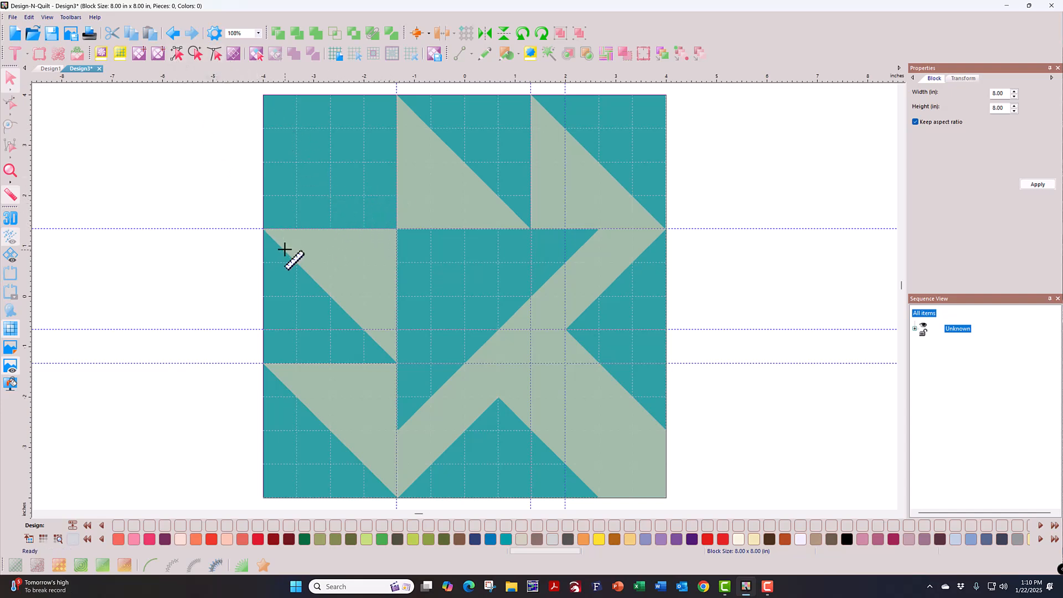
Step: Draw block lines across the upper seam to the block's opposite edge, diagonally in to the inner corner, and diagonally back to that edge
right_click(377, 83)
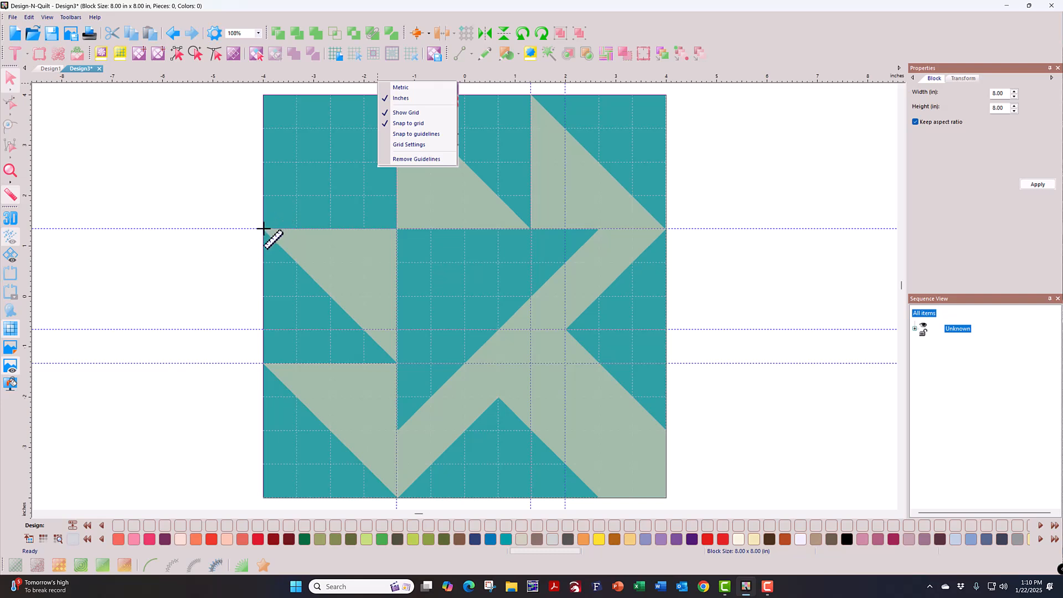
left_click_drag(264, 228, 535, 228)
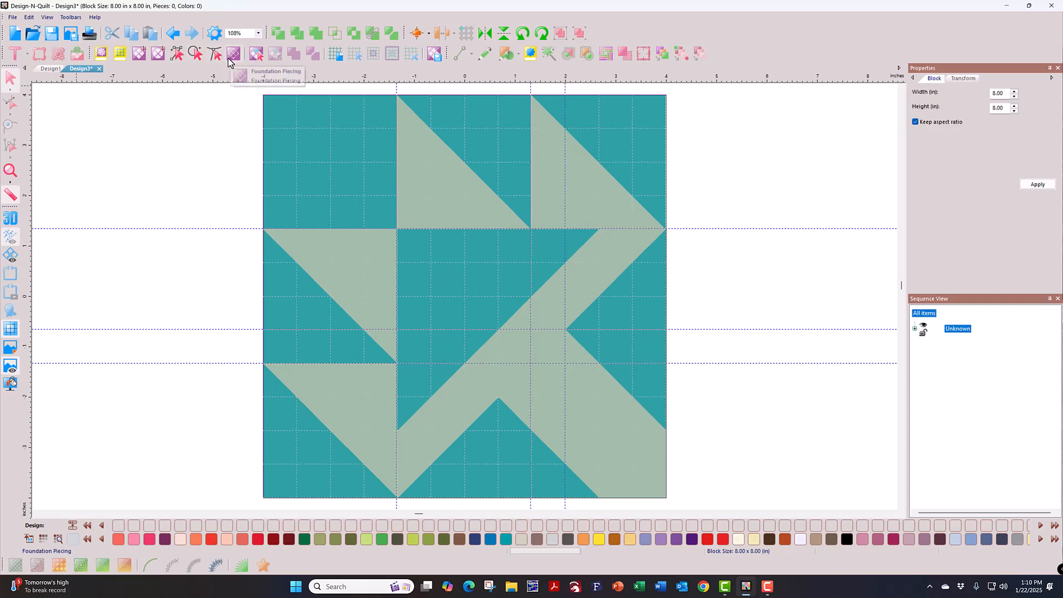
left_click(178, 53)
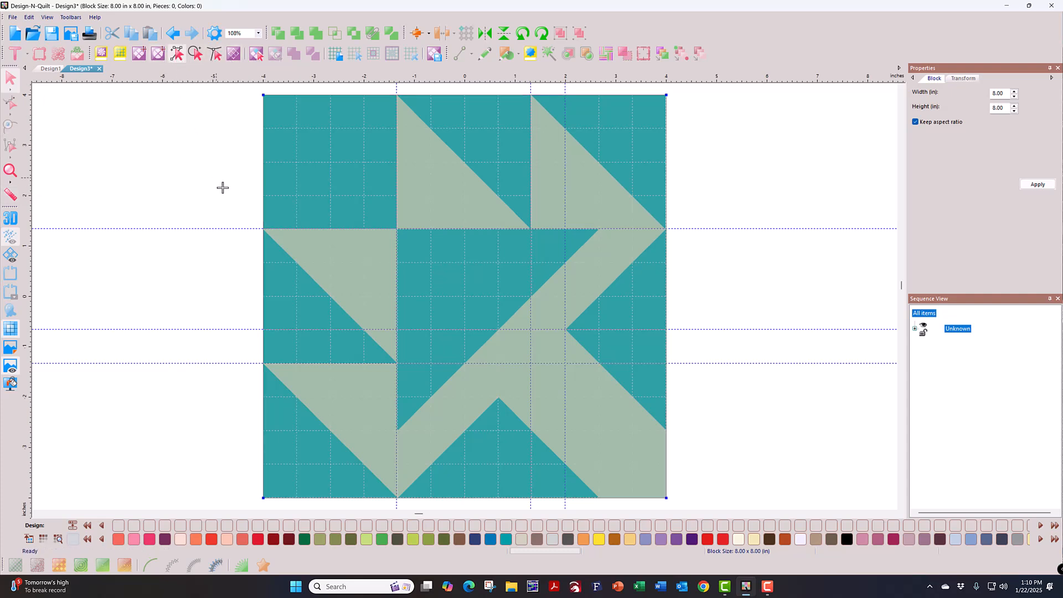
left_click(263, 228)
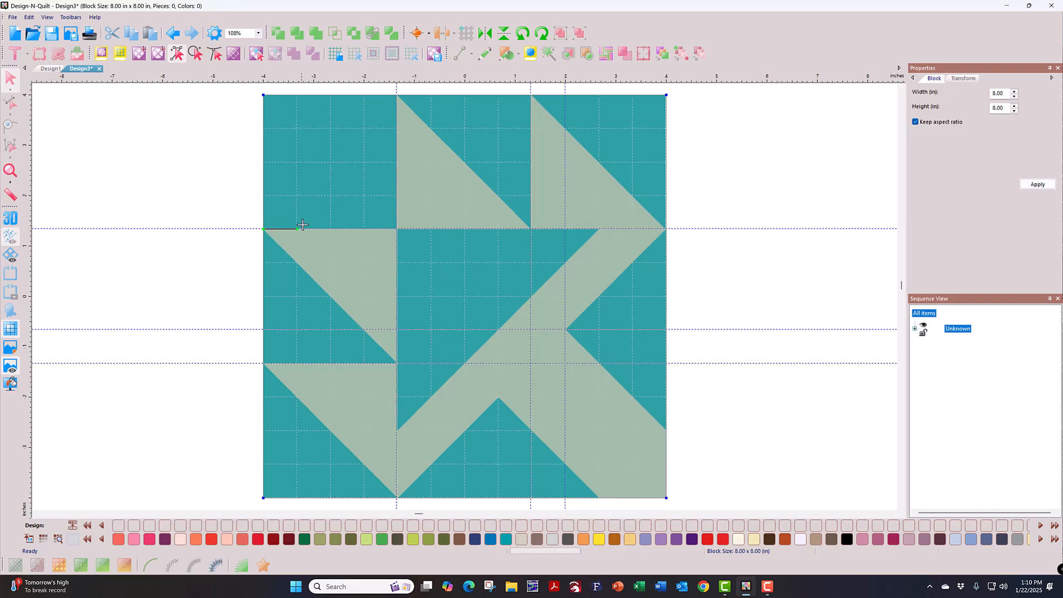
left_click(661, 228)
left_click(565, 331)
left_click(664, 429)
Step: Create a new 8 × 8 in block in a new design and load Batwings.png from Quilt Pics as its backdrop
left_click(32, 36)
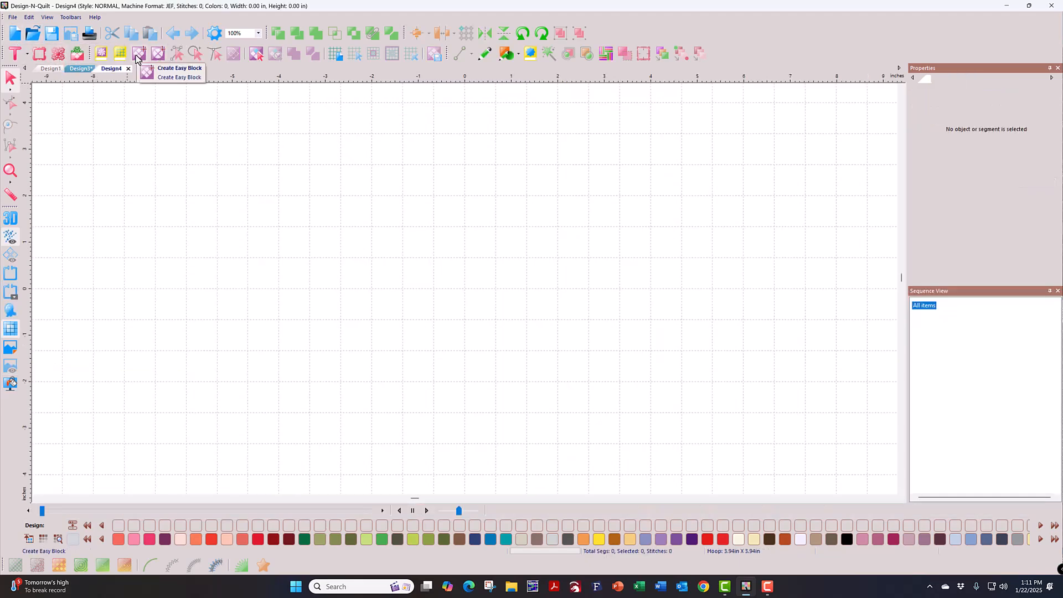
left_click(157, 58)
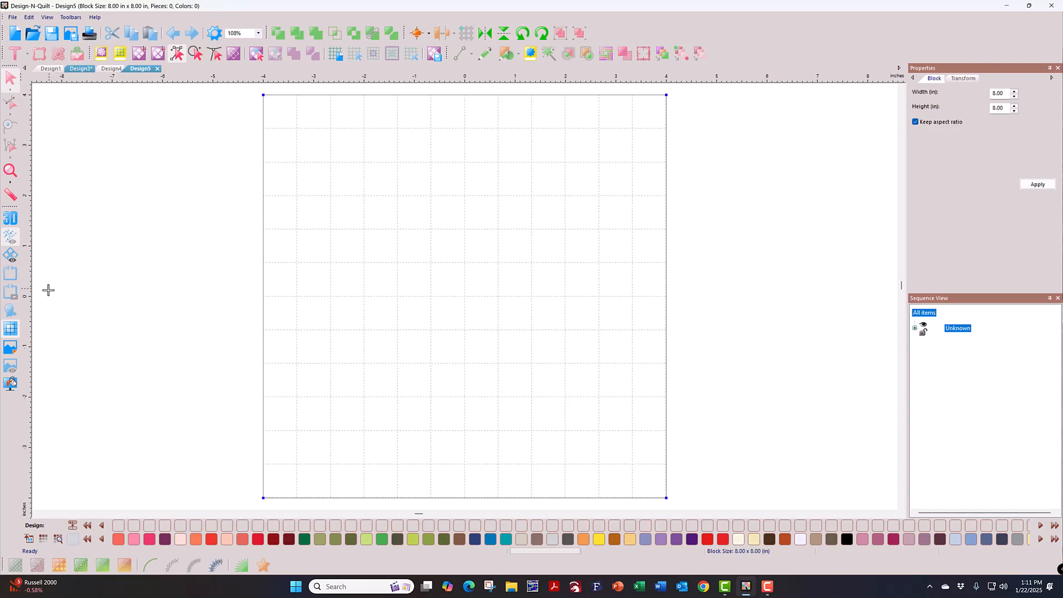
left_click(11, 348)
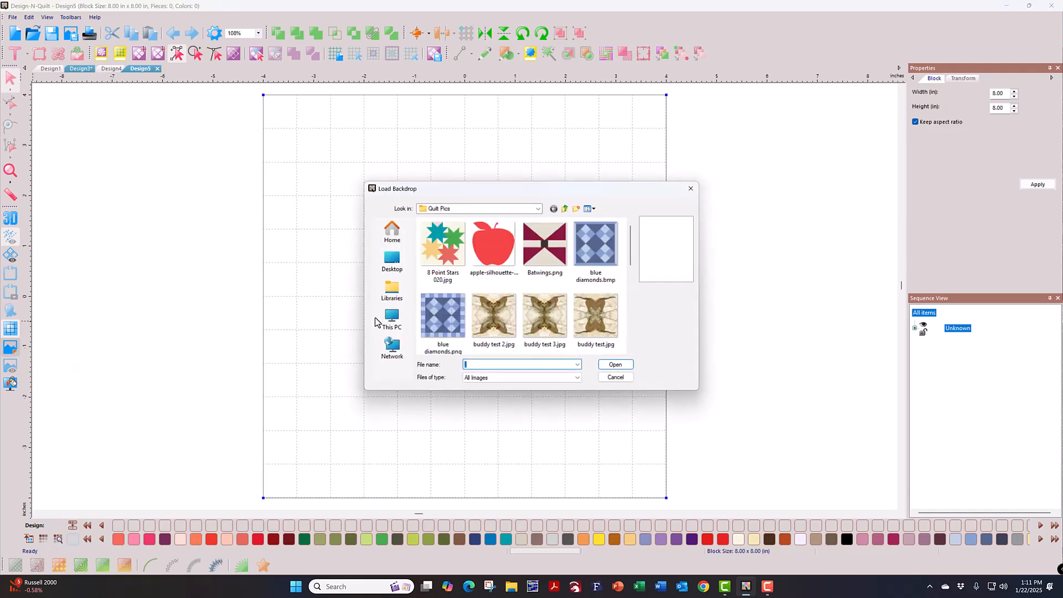
left_click(547, 248)
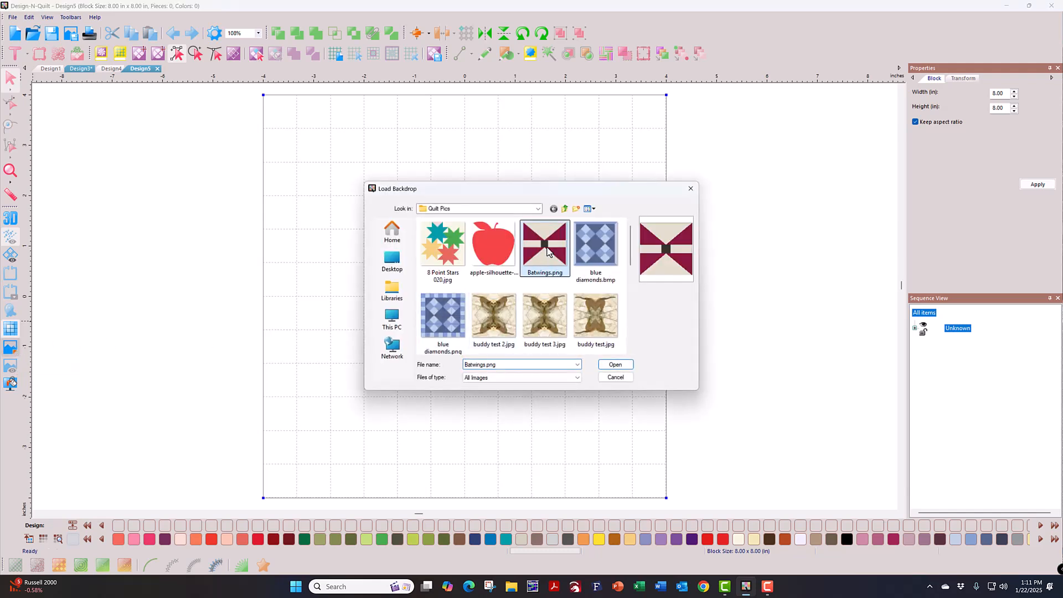
left_click(615, 366)
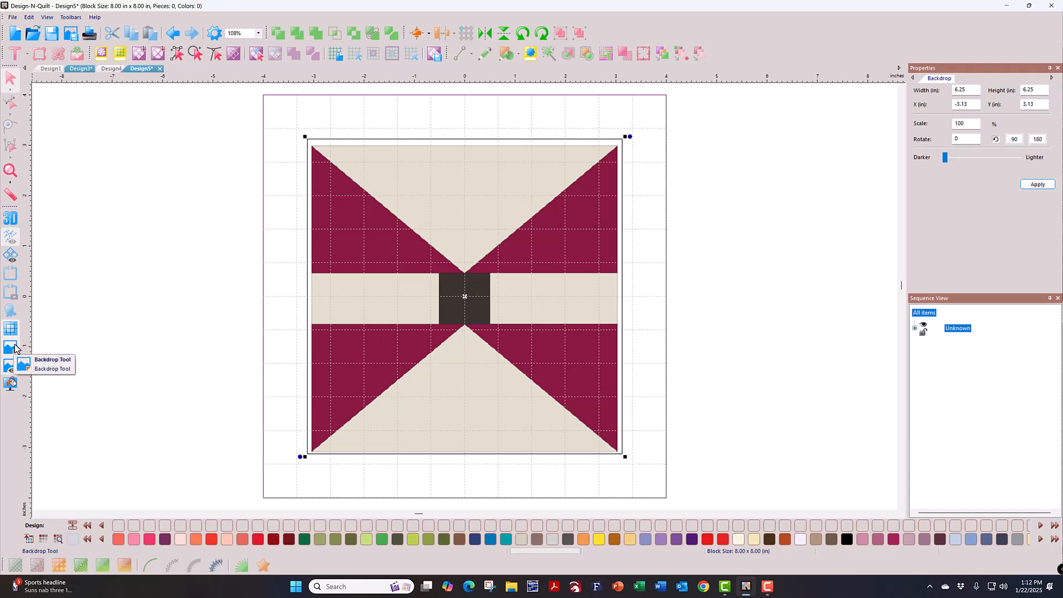
Step: Define the backdrop's scale by marking the patchwork's full width along the centre strip's upper edge and requesting a length of 6 in
left_click(178, 56)
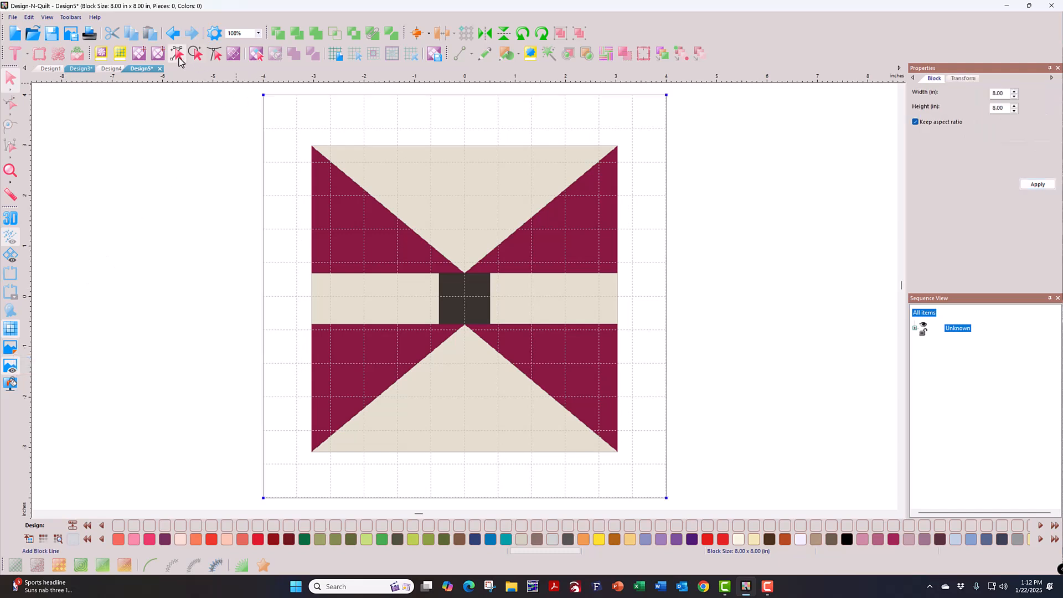
left_click(11, 347)
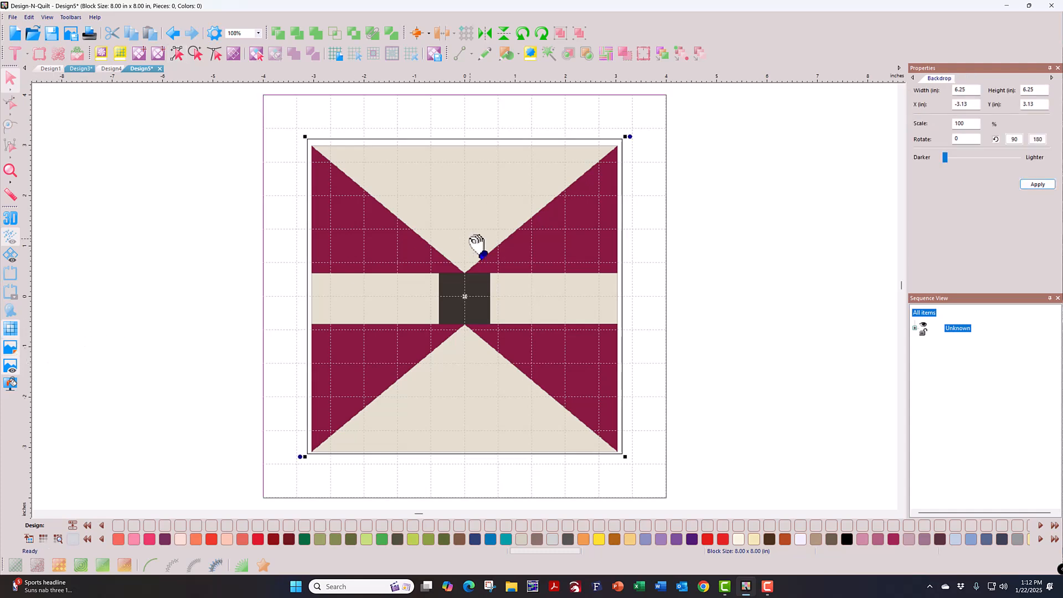
right_click(446, 229)
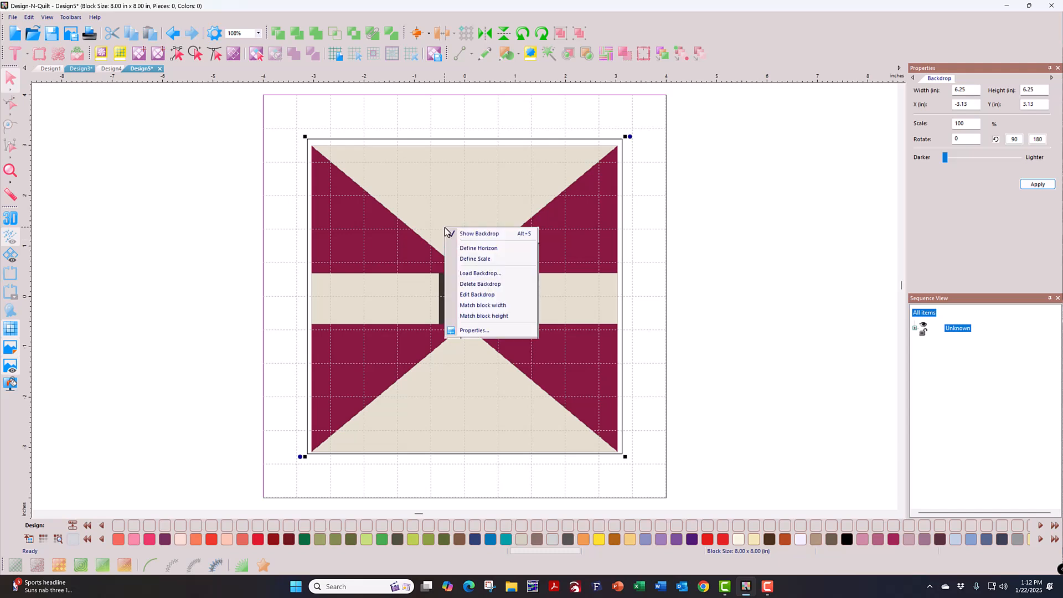
left_click(475, 259)
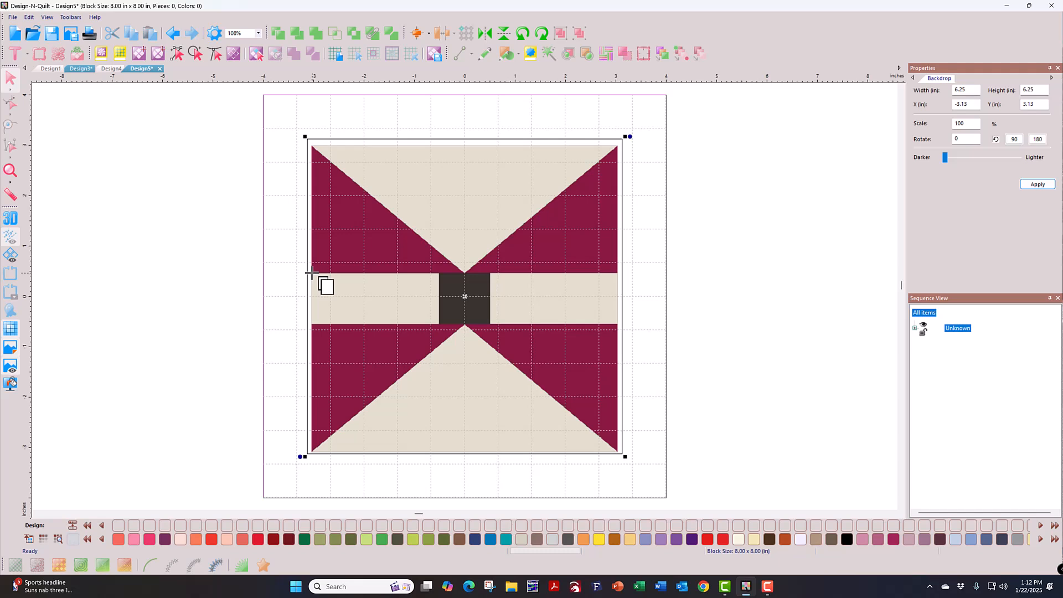
left_click_drag(312, 272, 617, 273)
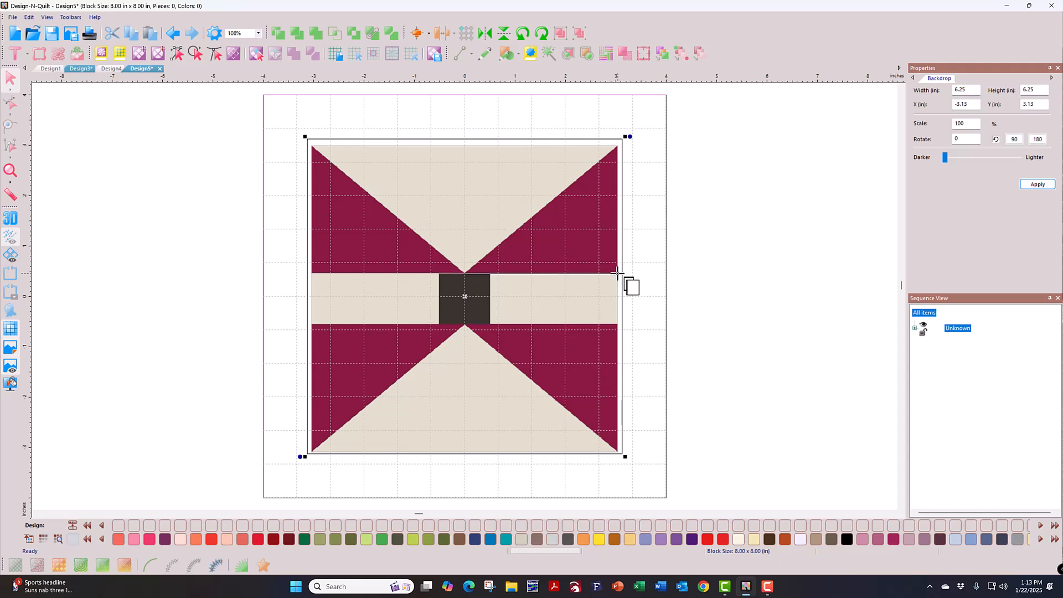
left_click_drag(618, 273, 618, 272)
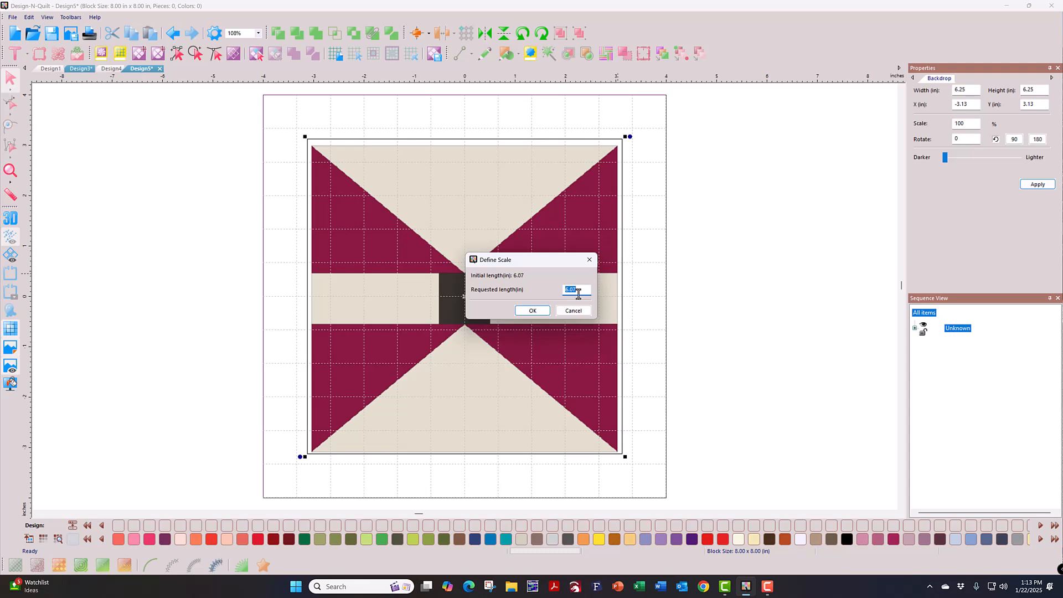
type("6")
left_click(533, 311)
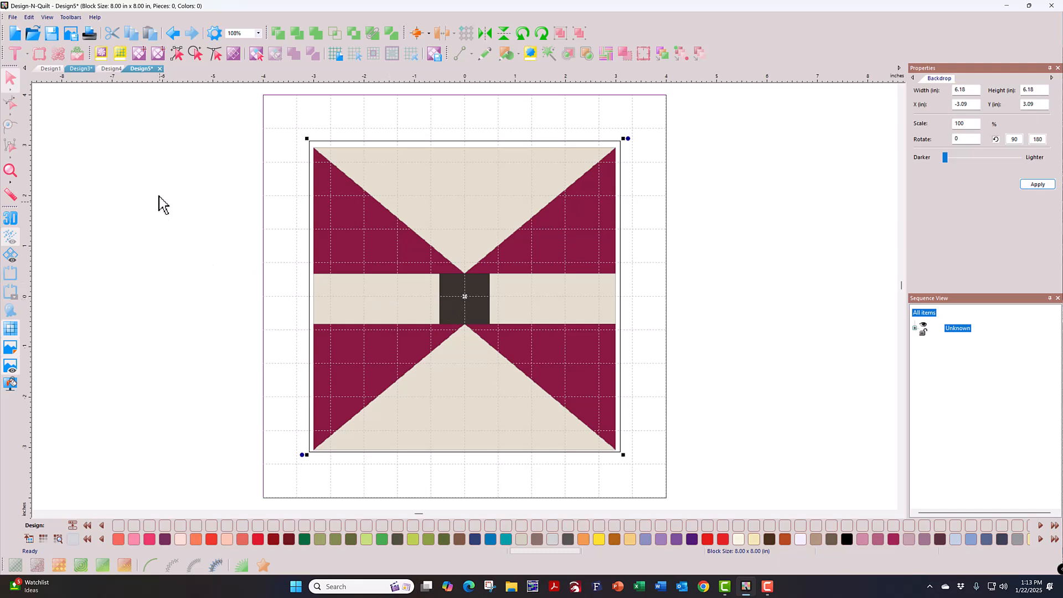
Step: Resize the block to 6 × 6 in with its aspect ratio kept
left_click(184, 58)
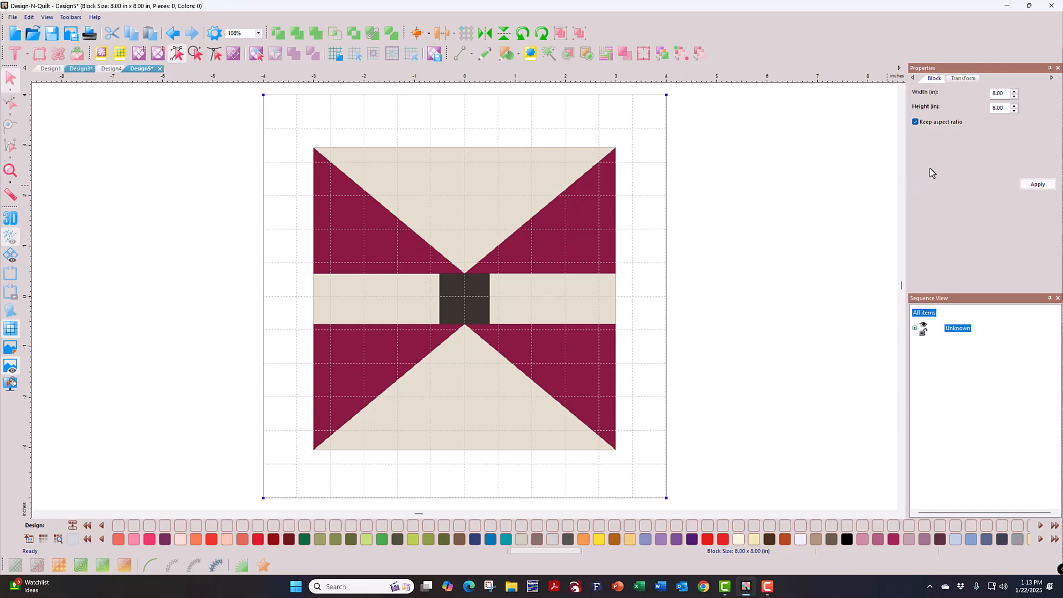
left_click(996, 93)
key("BackSpace")
type("6")
left_click(1036, 186)
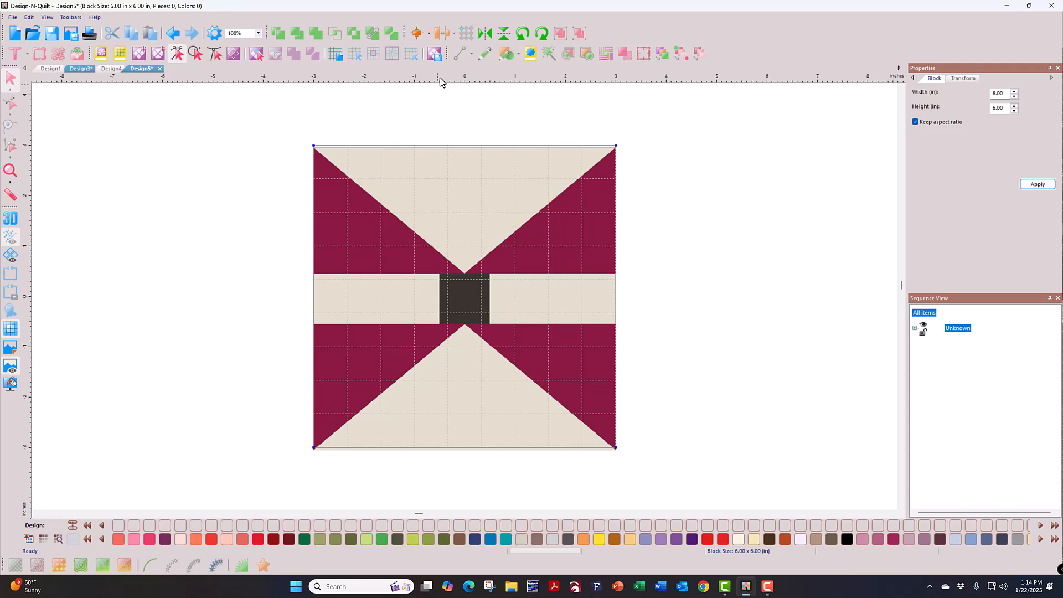
Step: Add two horizontal and two vertical guidelines along the edges of the dark centre square, about 0.5 in from the block's centre
left_click_drag(440, 77, 442, 276)
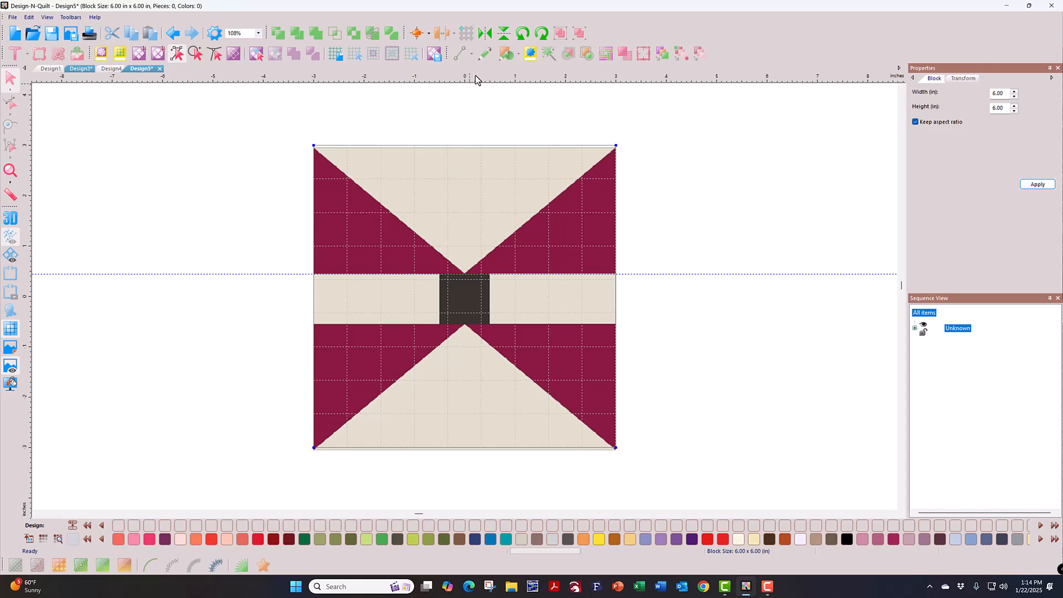
left_click_drag(475, 78, 478, 325)
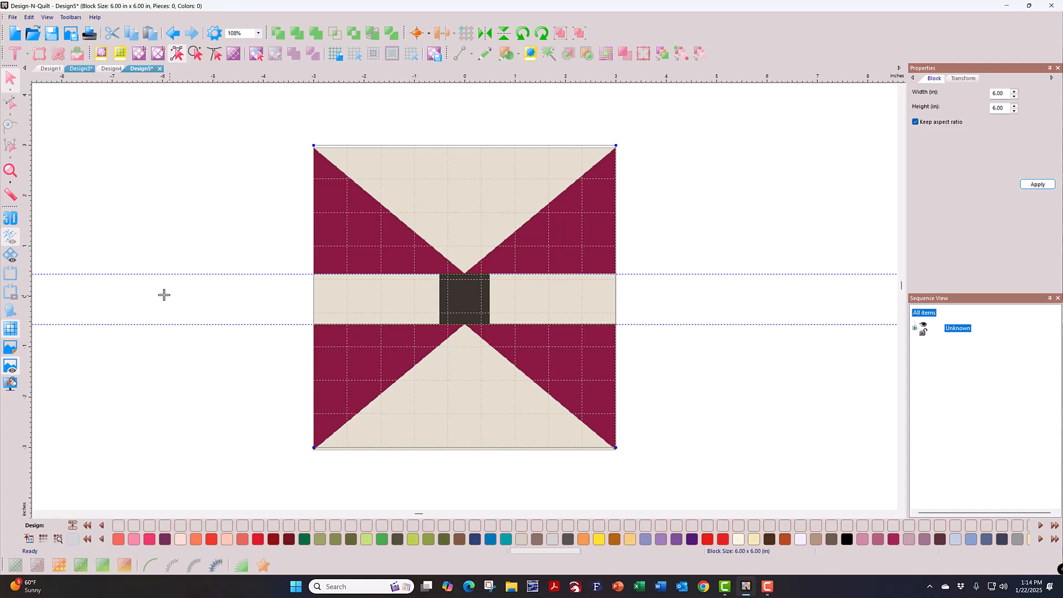
left_click_drag(27, 272, 439, 297)
left_click_drag(28, 257, 490, 296)
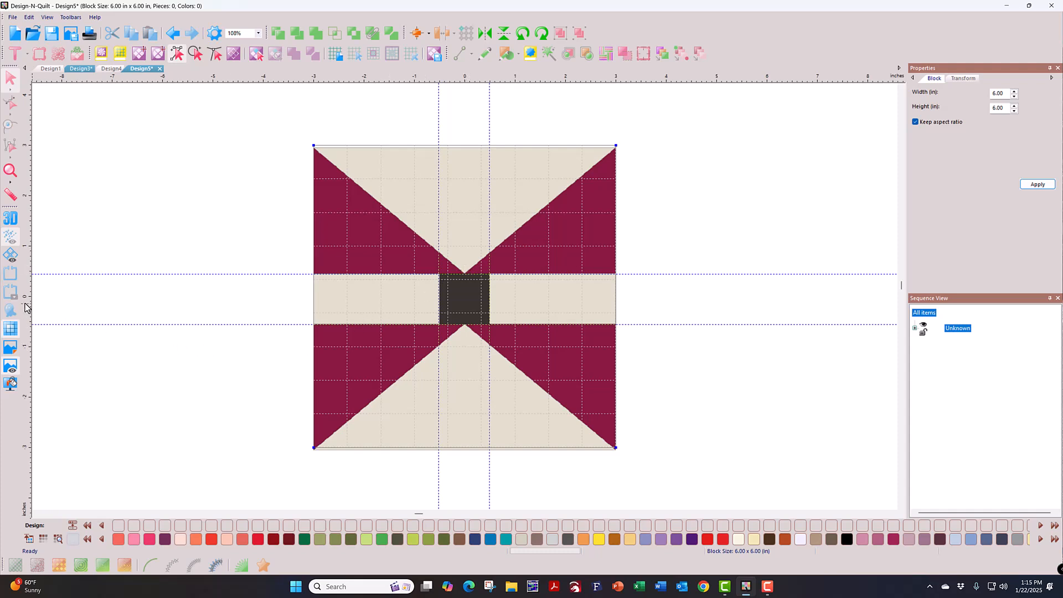
Step: Add a vertical guideline through the block's centre and measure from it to the centre square's right-edge guideline
left_click_drag(28, 304, 463, 331)
left_click(10, 194)
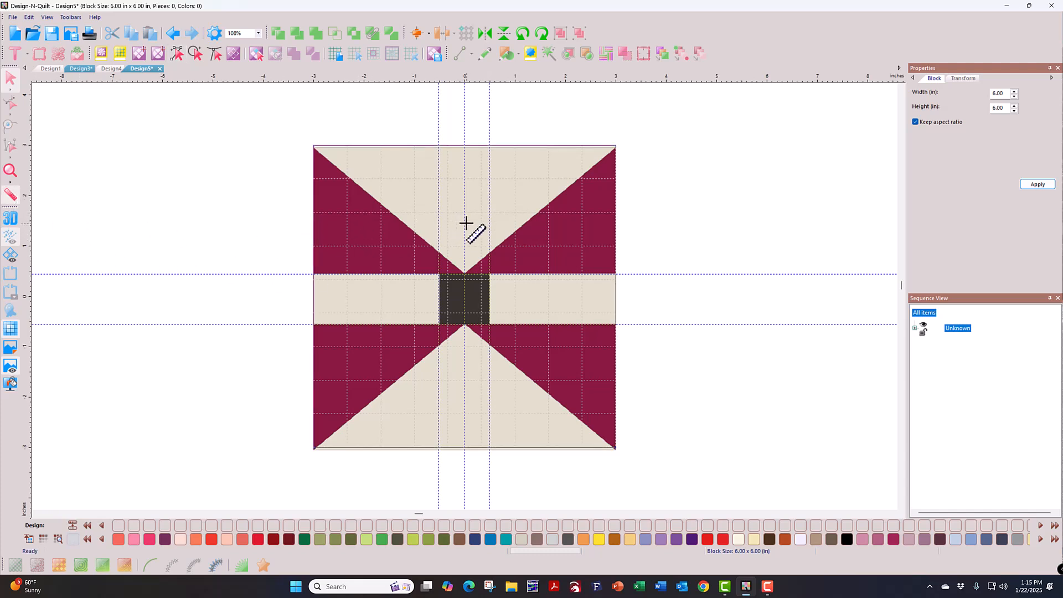
left_click_drag(465, 224, 490, 225)
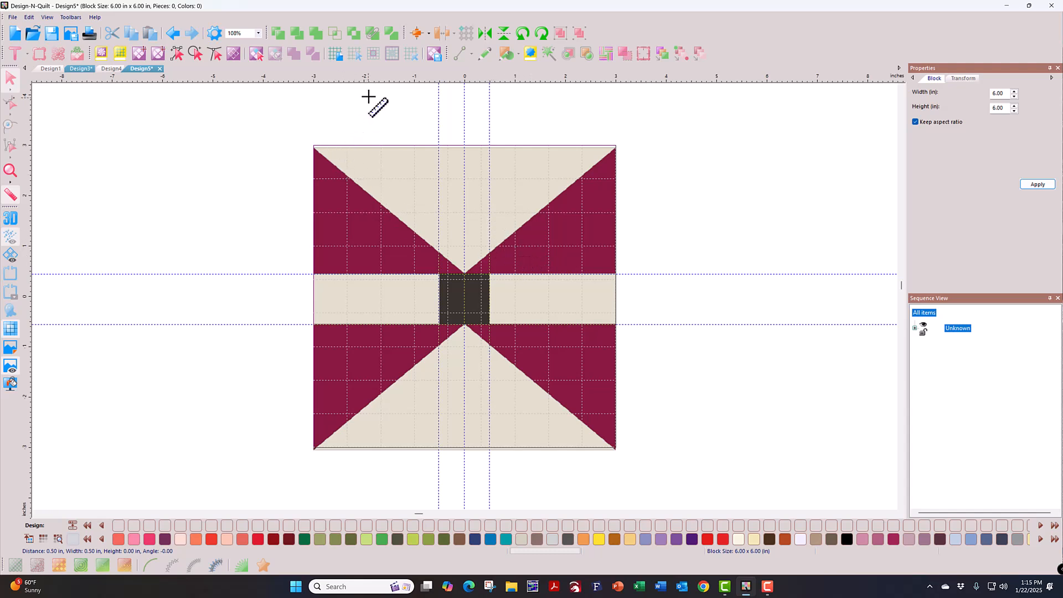
Step: Set the grid spacing to 0.5 in both horizontally and vertically
right_click(380, 79)
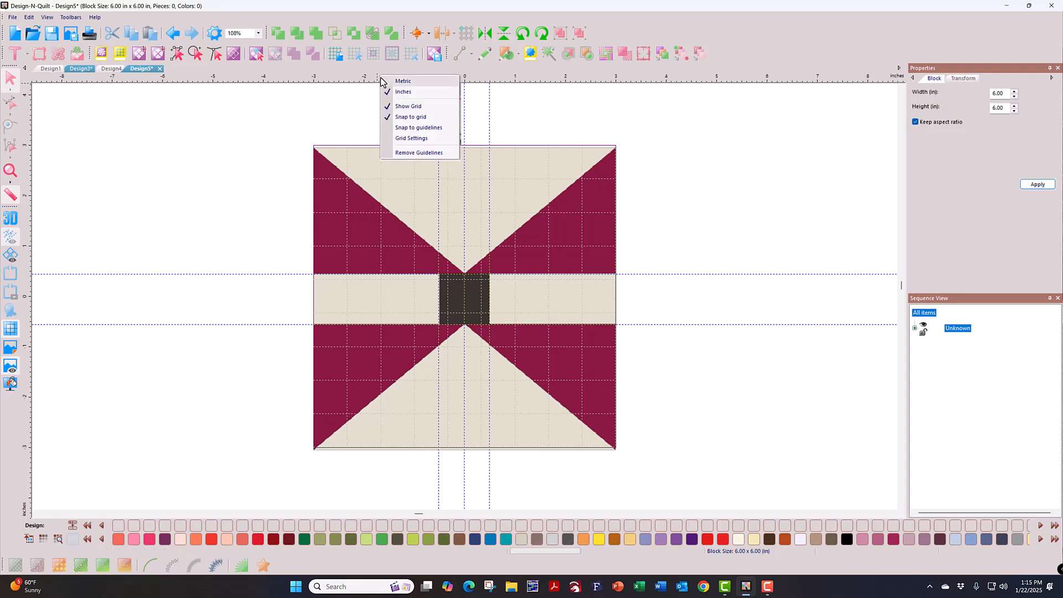
left_click(419, 138)
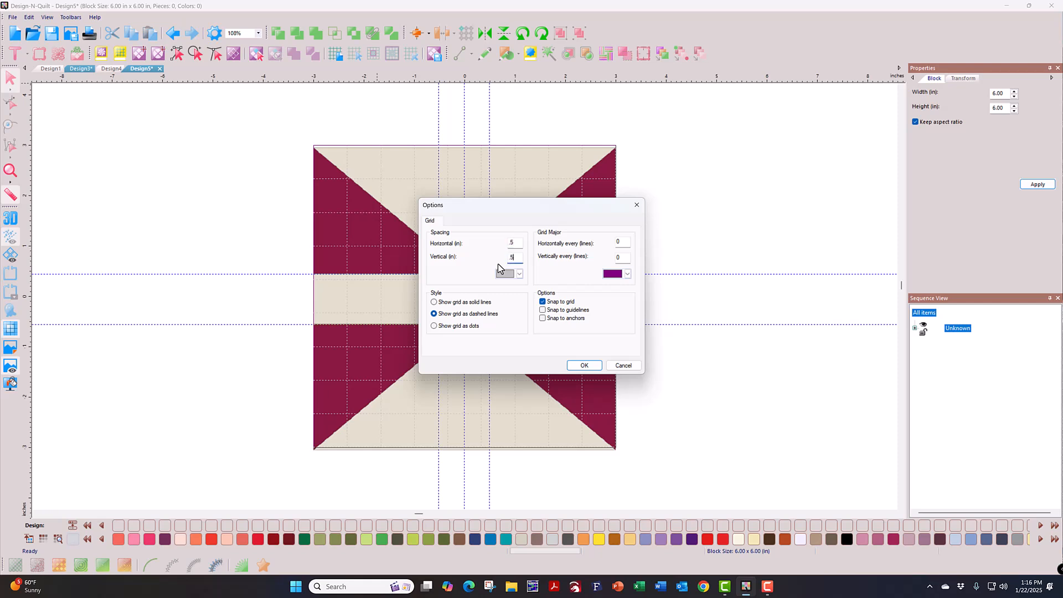
left_click(583, 365)
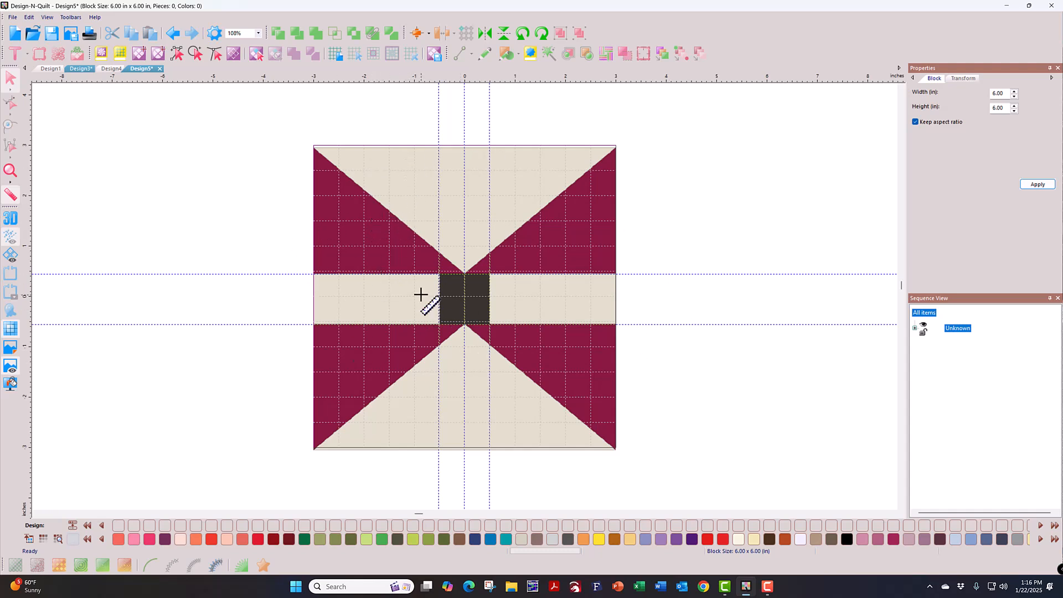
Step: Remove all guidelines and move the backdrop up slightly to Y 3.13 in, aligning the picture with the grid
right_click(411, 85)
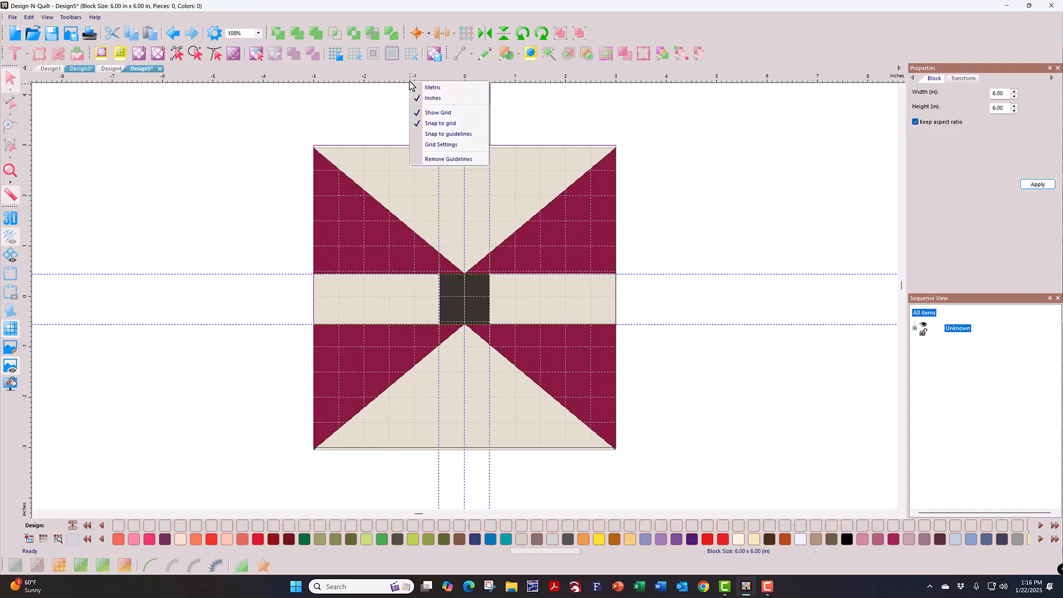
left_click(444, 160)
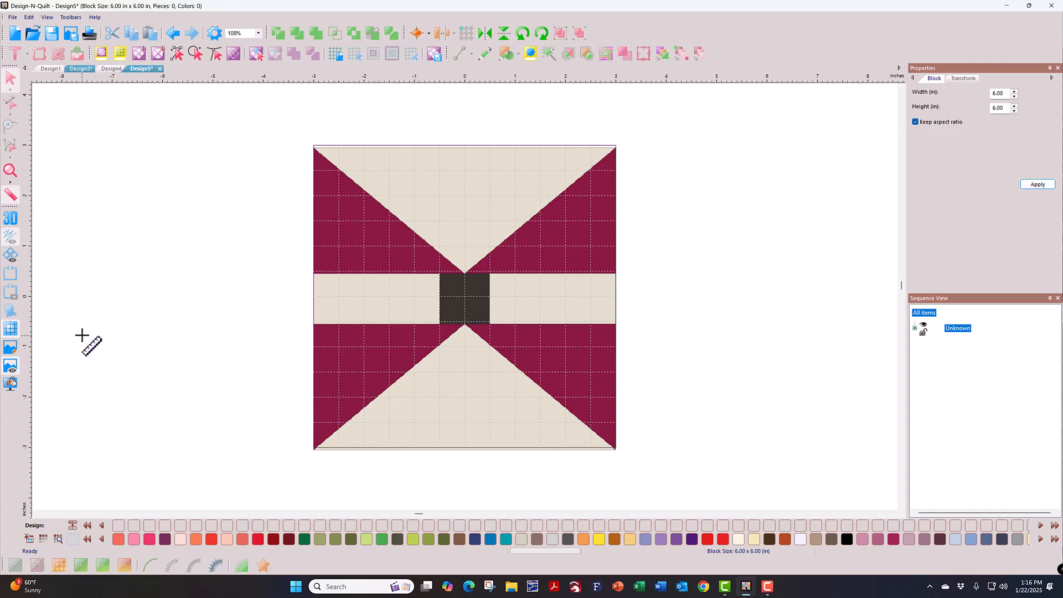
left_click(7, 349)
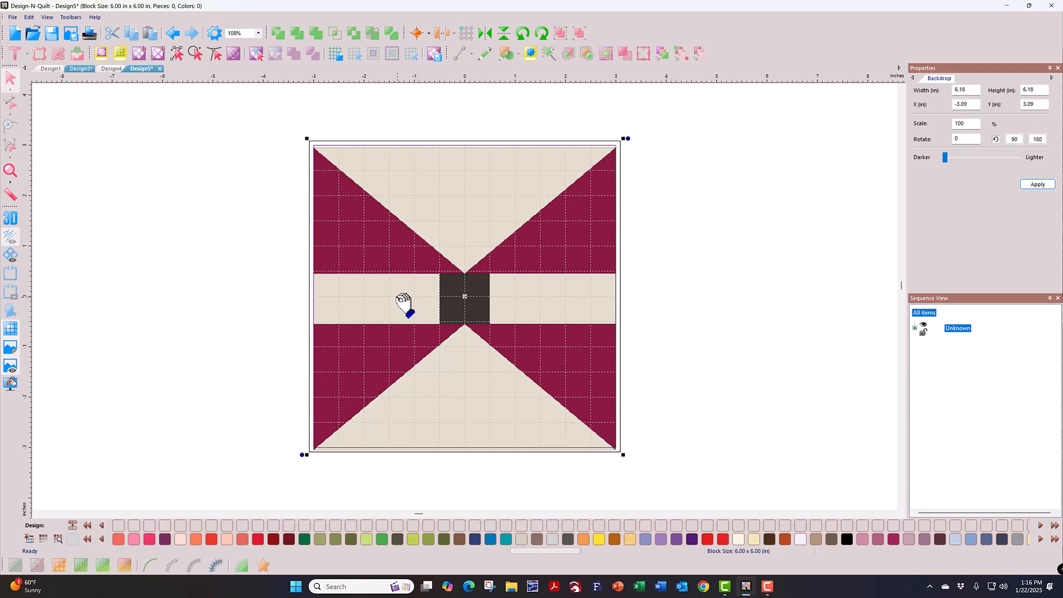
left_click_drag(404, 303, 398, 295)
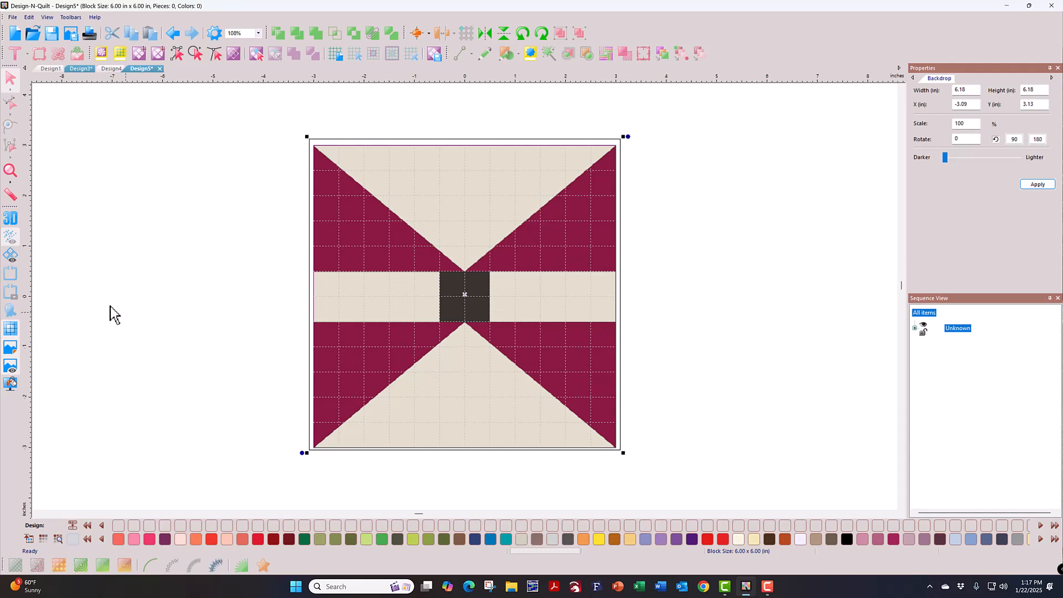
Step: Draw four diagonal lines from the block's corners to the middle of the centre strip's nearest edges
left_click(179, 57)
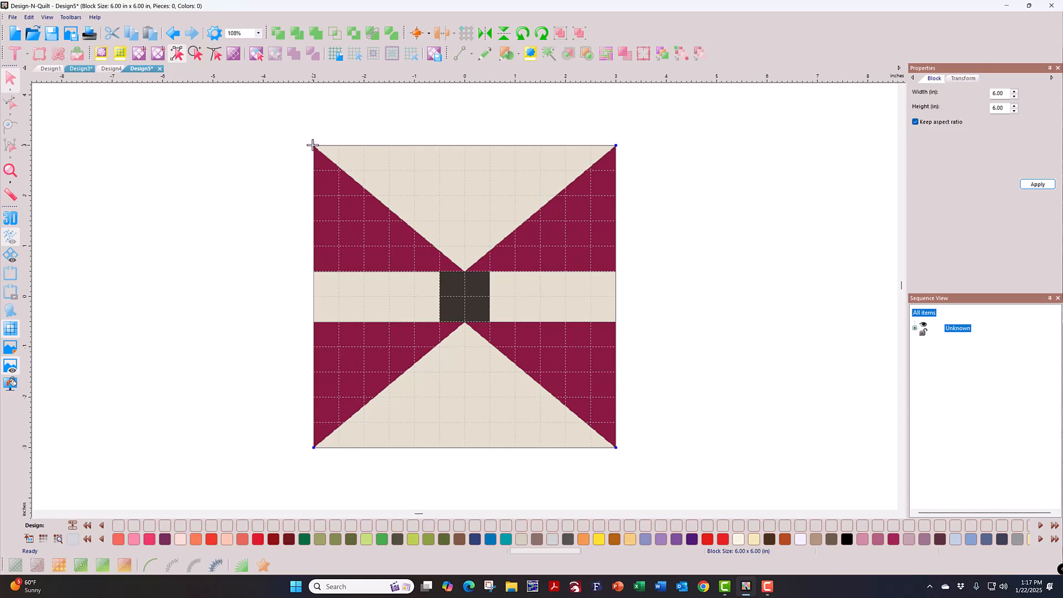
left_click_drag(313, 145, 465, 271)
mouse_move(615, 146)
left_mouse_down()
mouse_move(475, 235)
mouse_move(465, 272)
left_mouse_up()
left_click_drag(465, 323, 616, 447)
left_click_drag(464, 323, 314, 446)
Step: Draw the centre strip's two horizontal edges across the block and the two vertical sides of the centre square
left_click_drag(314, 322, 612, 321)
left_click_drag(313, 271, 617, 272)
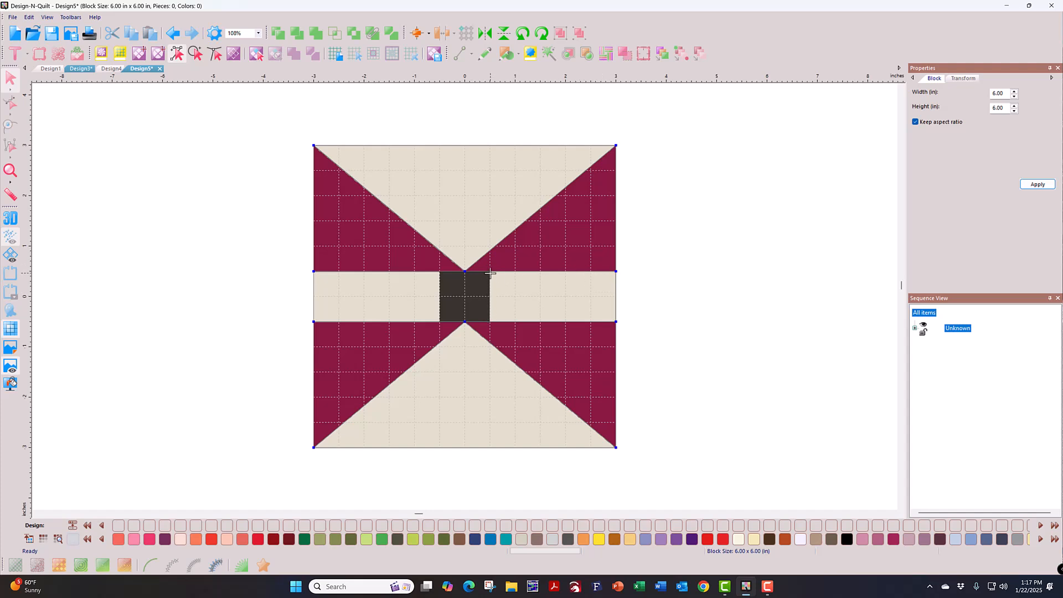
left_click_drag(490, 273, 493, 316)
left_click_drag(439, 272, 441, 320)
Step: Switch to selecting block pieces and compare the drawn lines with and without the backdrop, leaving the backdrop hidden
left_click(12, 367)
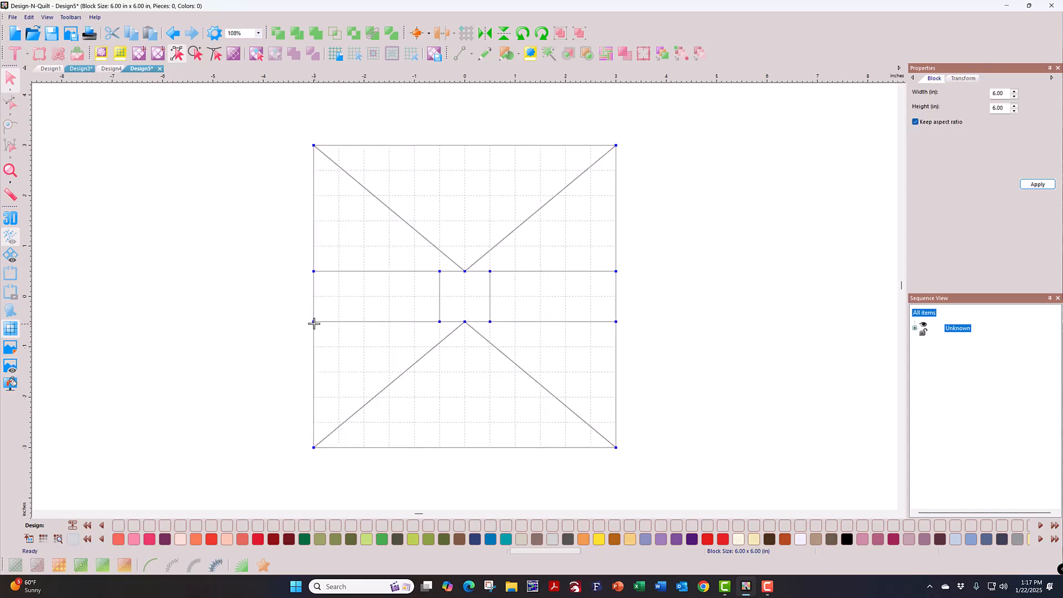
left_click(258, 55)
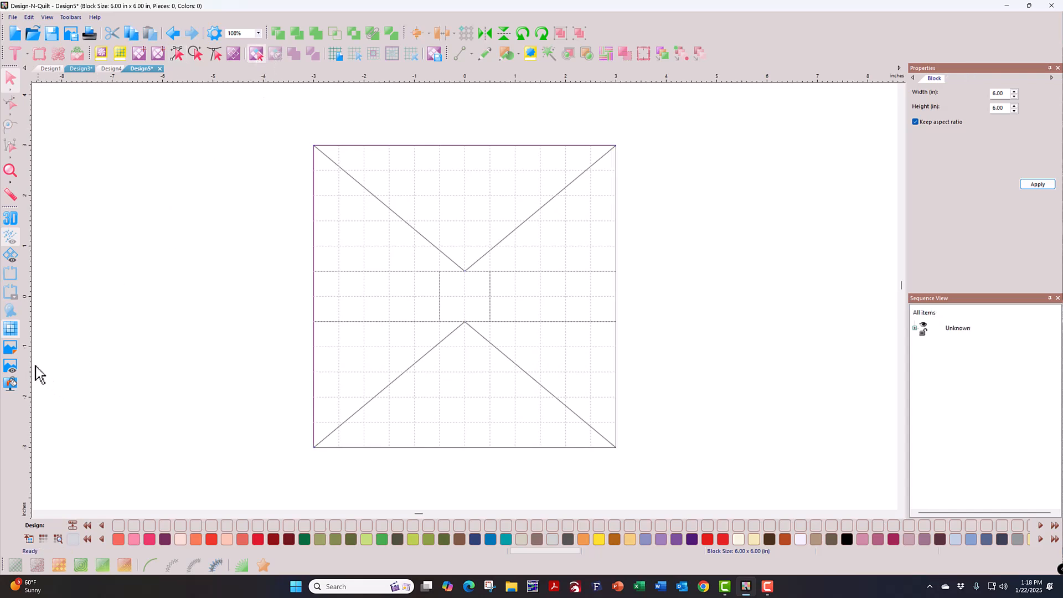
left_click(11, 367)
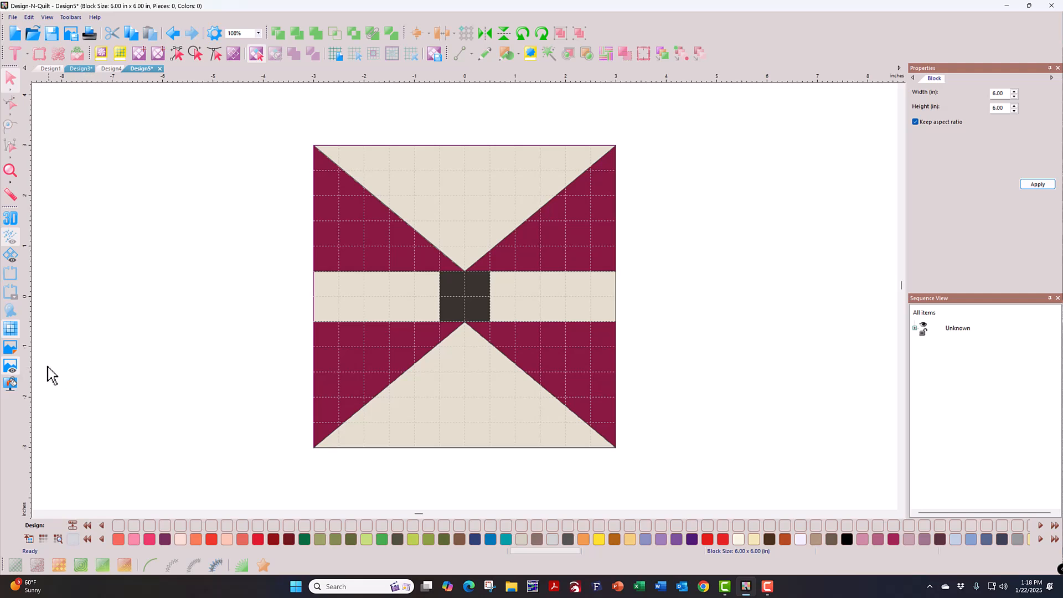
left_click(10, 365)
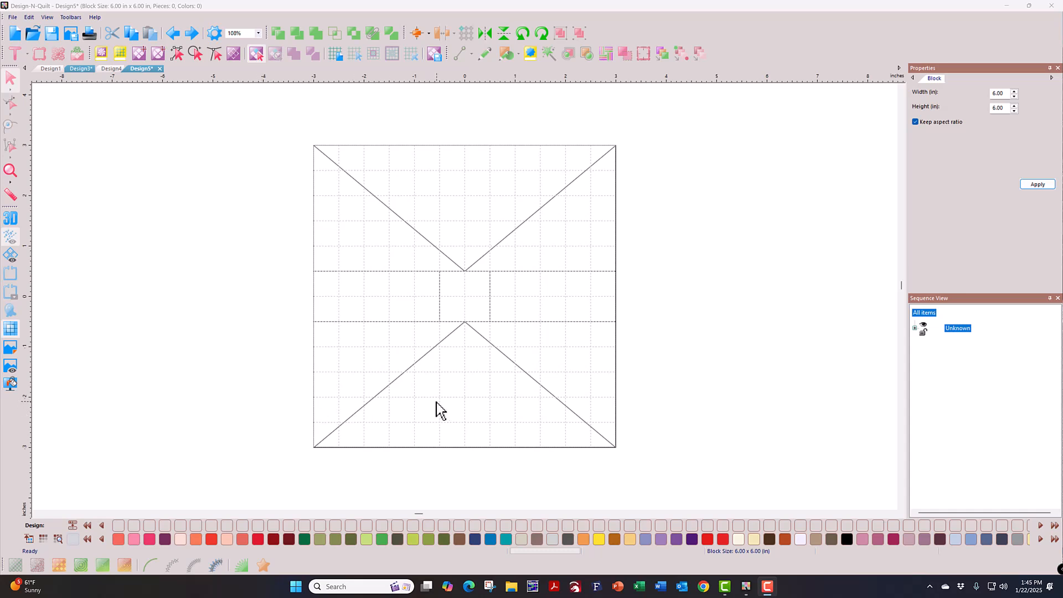
Step: Select the four side triangles and colour them dark red, 194 Rouge
left_click(373, 356)
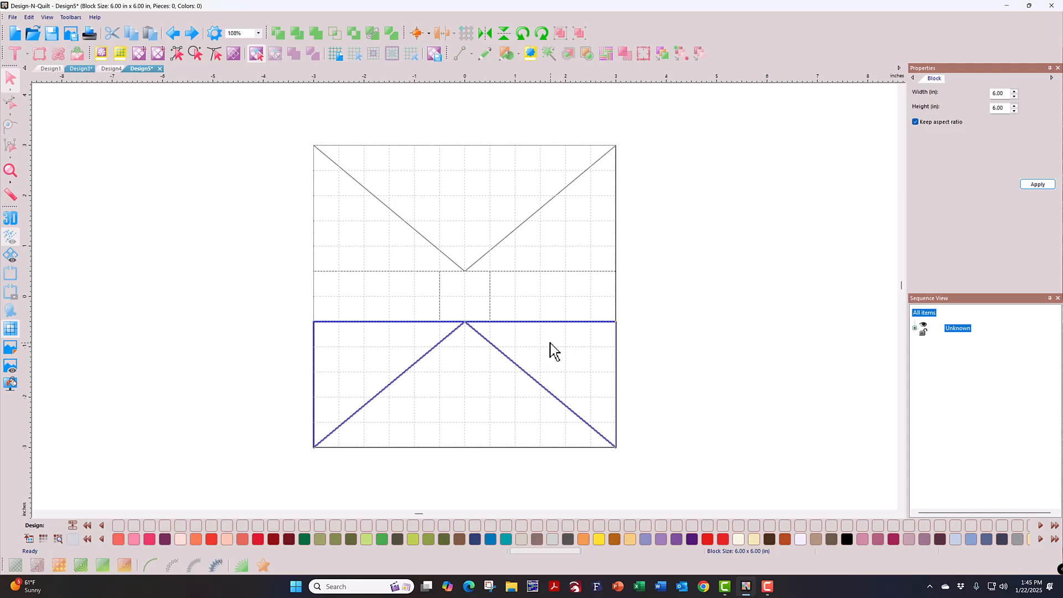
left_click(581, 241)
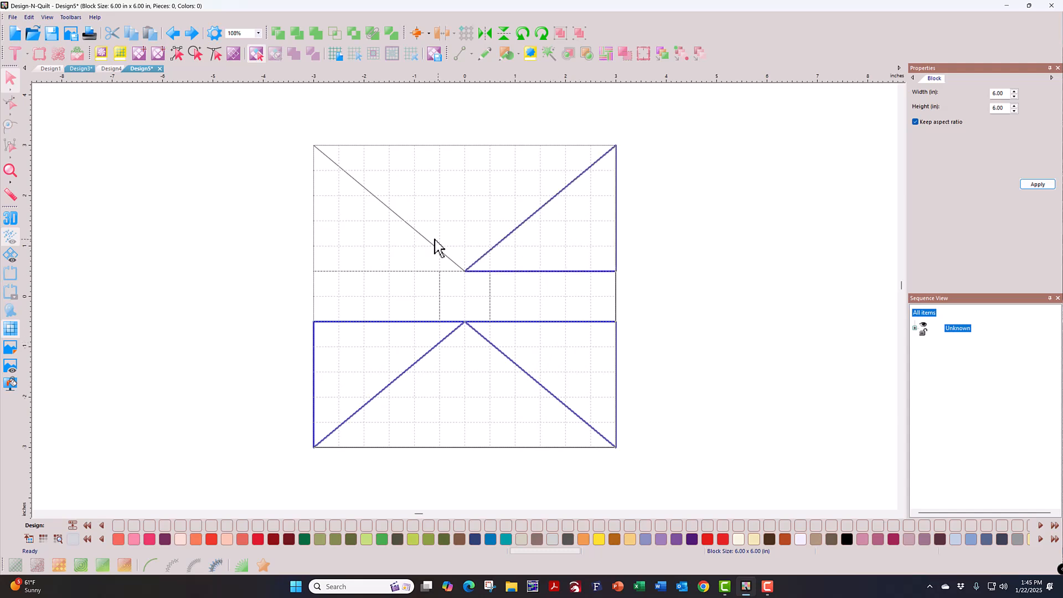
left_click(386, 243)
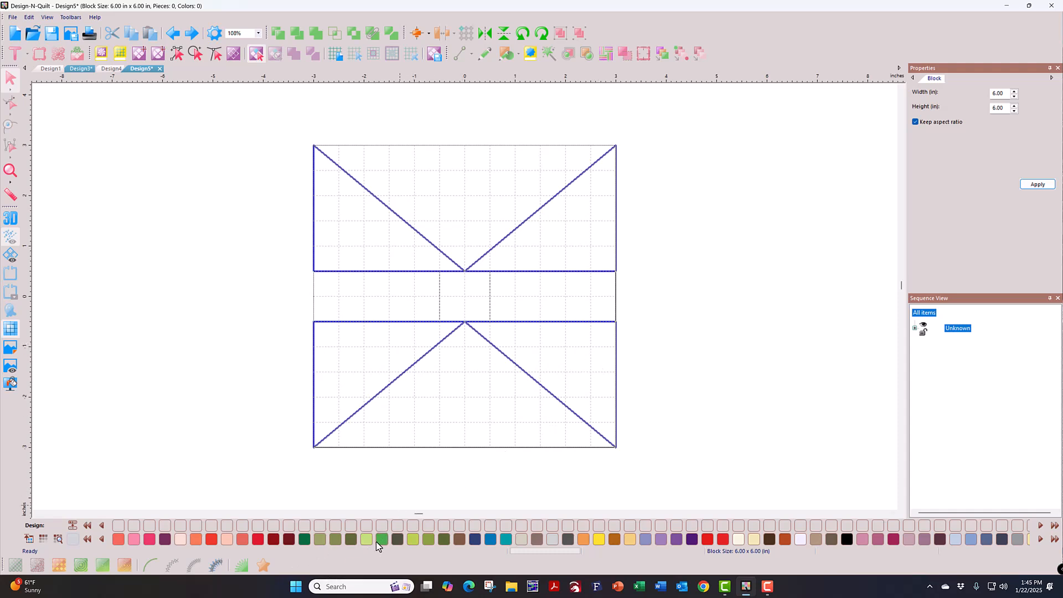
left_click(274, 543)
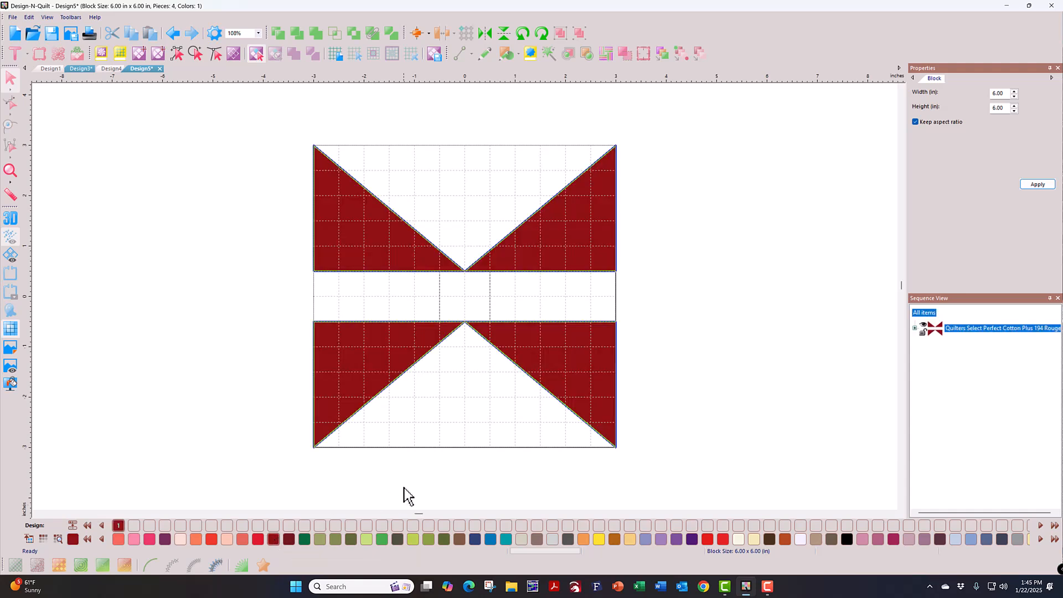
Step: Select the top and bottom triangles plus both rectangles of the centre strip and colour them cream
left_click(449, 408)
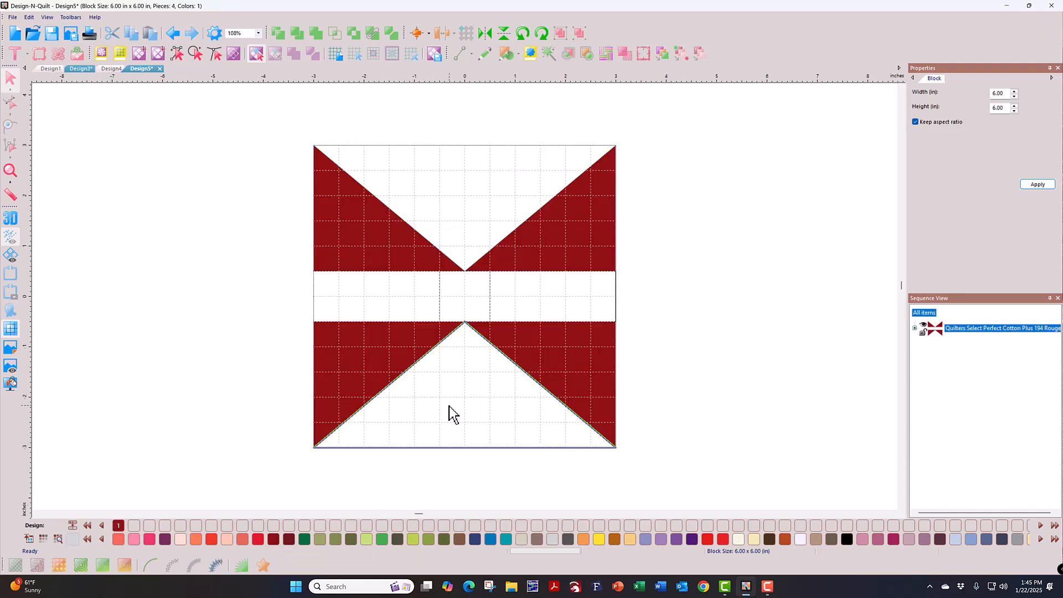
left_click(381, 306, "shift")
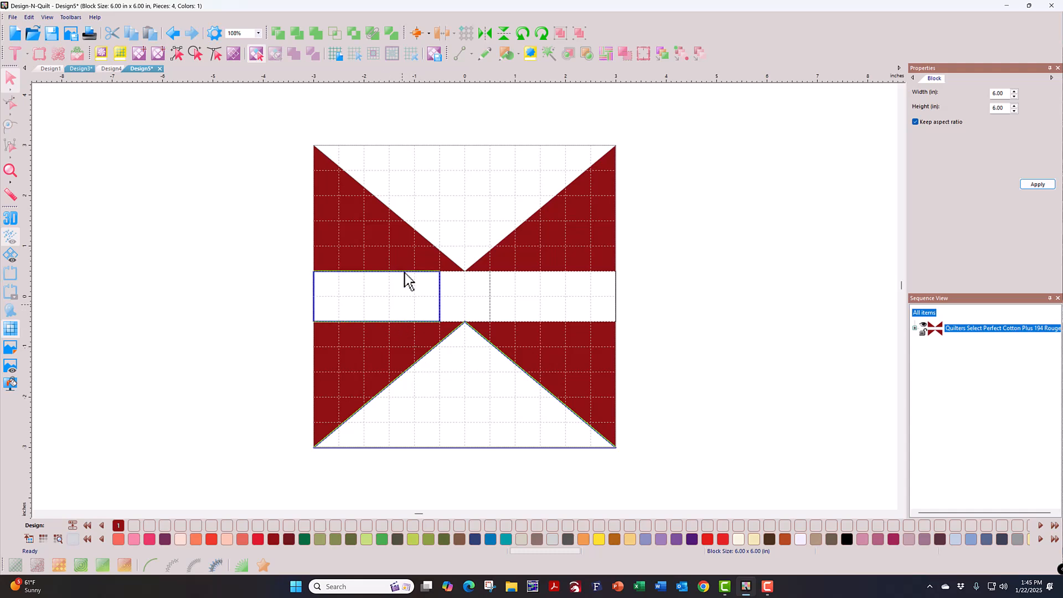
left_click(458, 209, "shift")
left_click(562, 298, "shift")
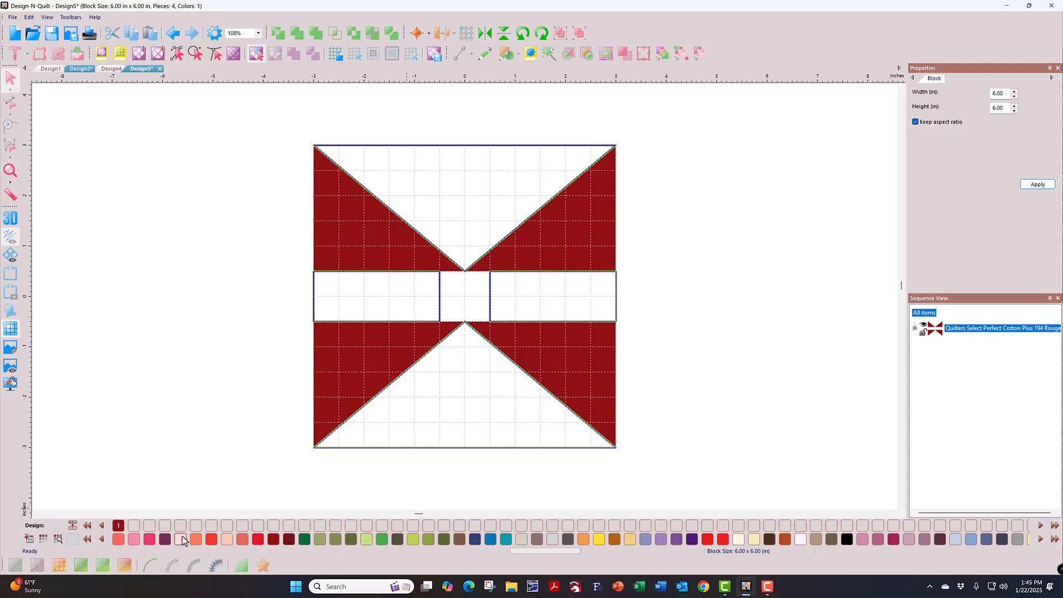
left_click(739, 542)
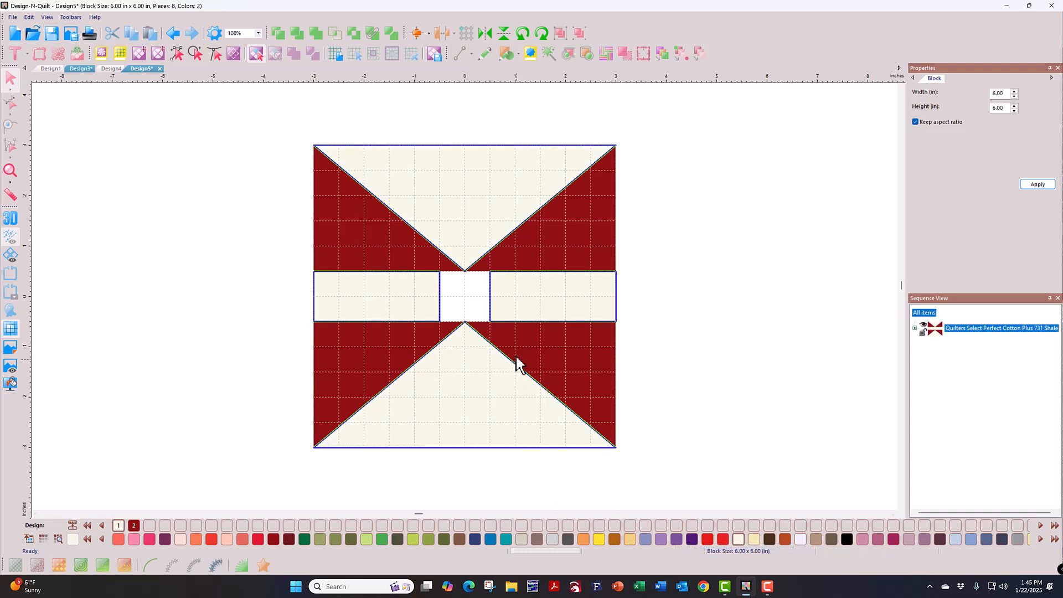
Step: Colour the centre square dark brown and clear the selection
left_click(480, 314)
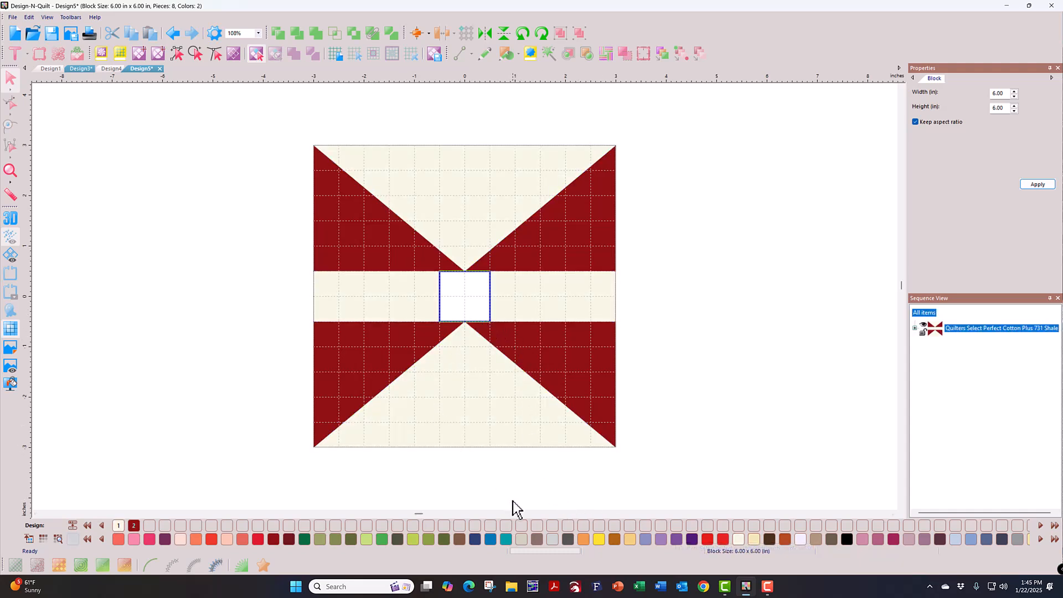
left_click(767, 540)
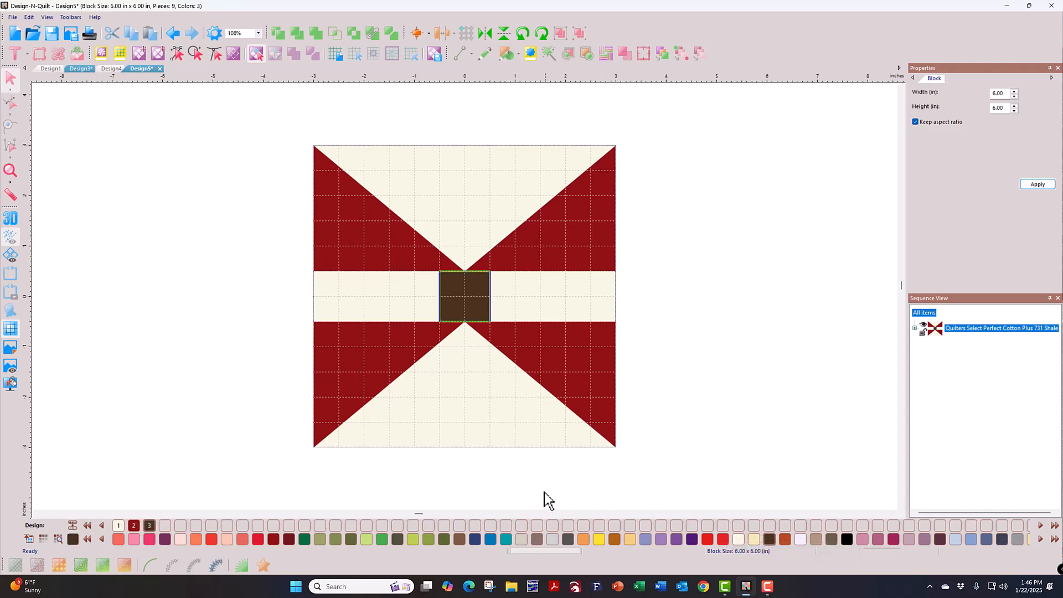
left_click(526, 494)
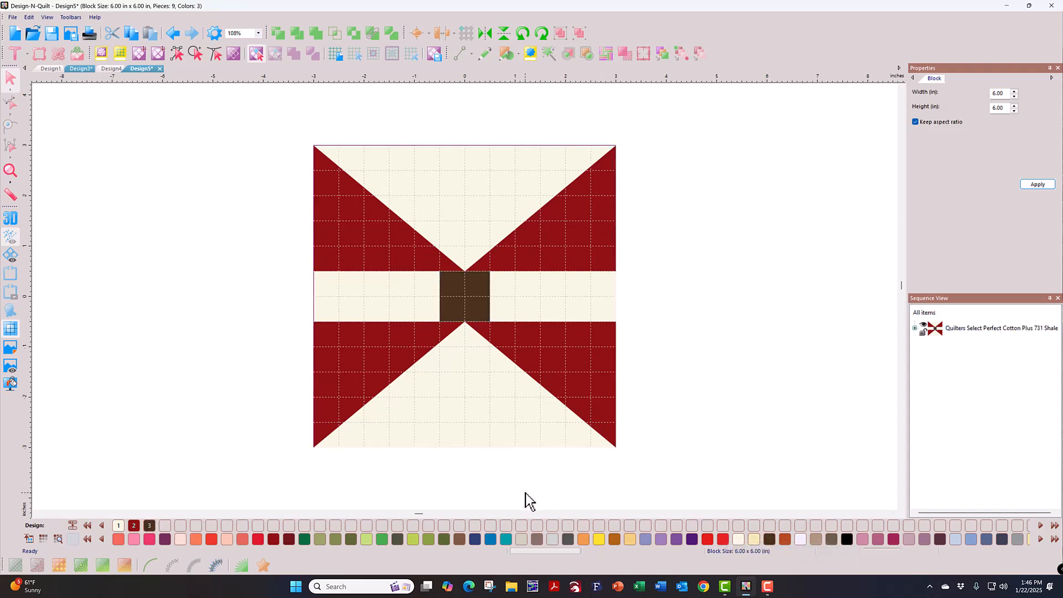